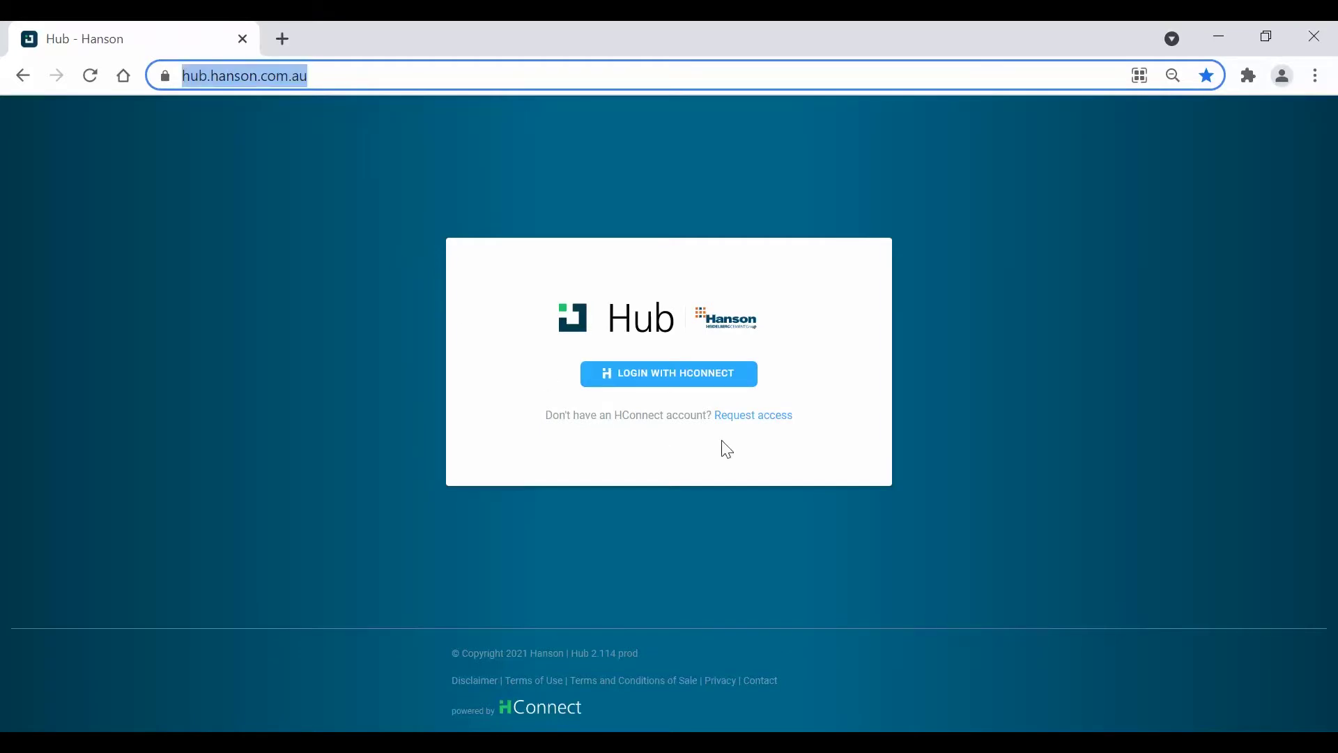
# Get from the new-account request page back to the HConnect sign-in page
pyautogui.click(751, 423)
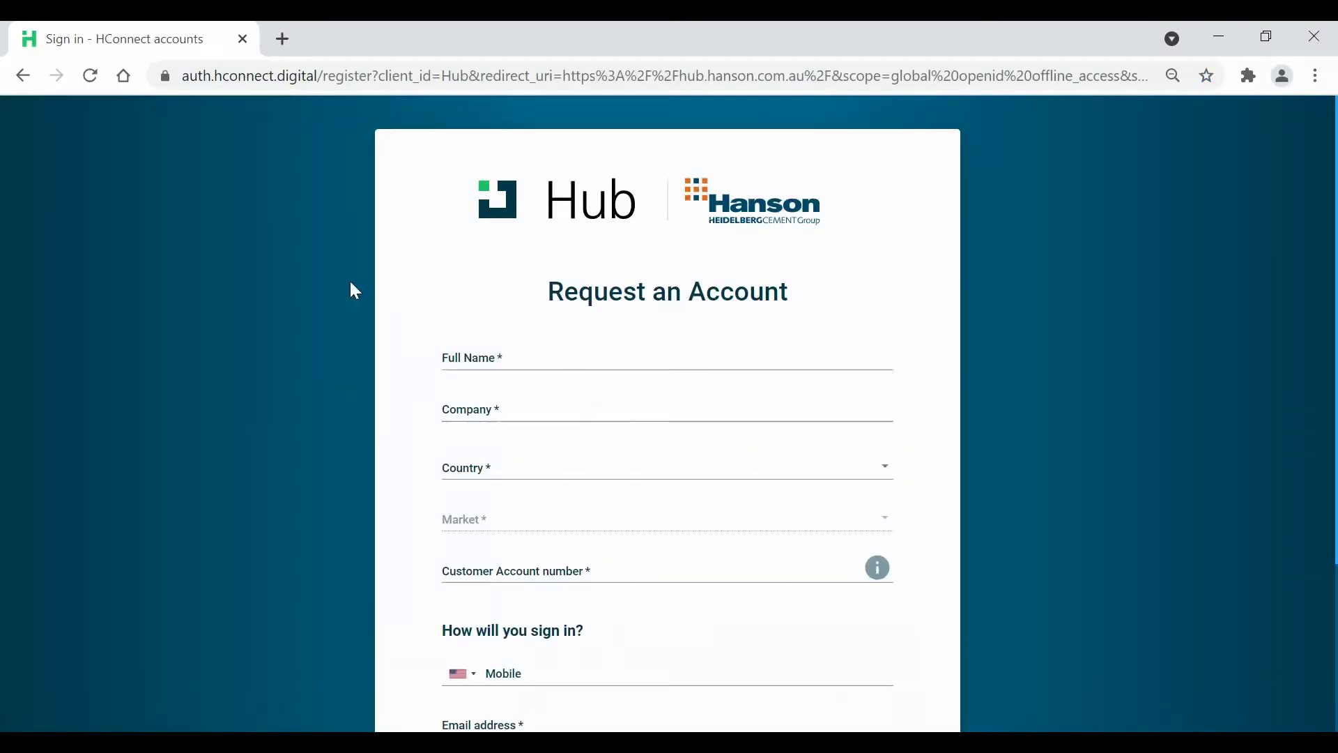
pyautogui.click(21, 75)
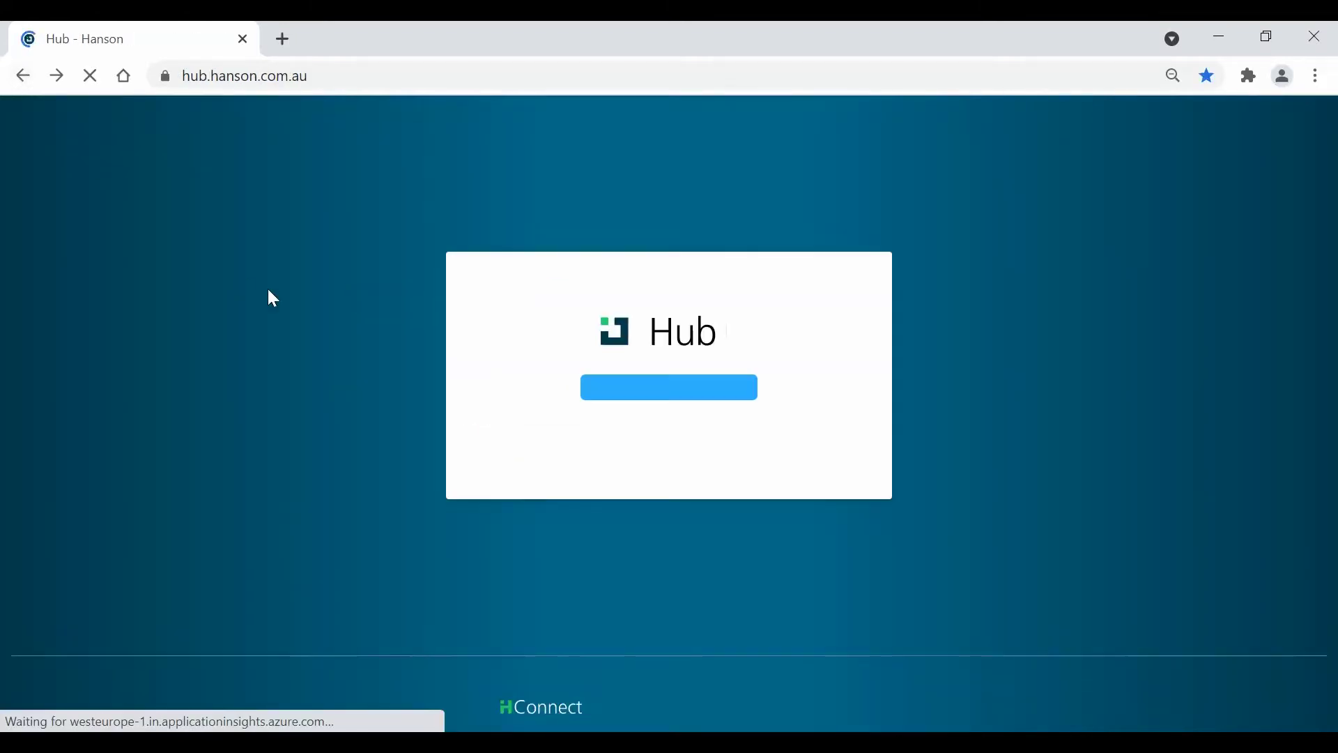
pyautogui.click(608, 383)
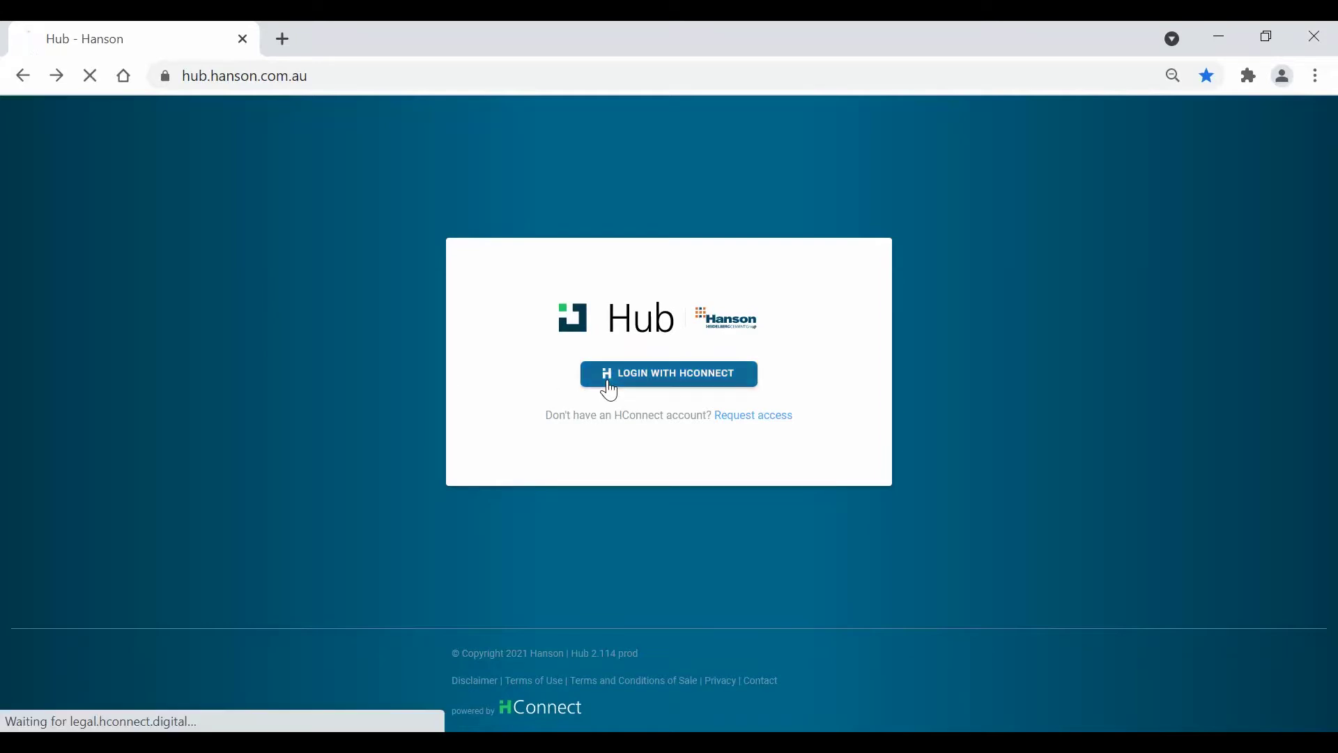
pyautogui.click(747, 359)
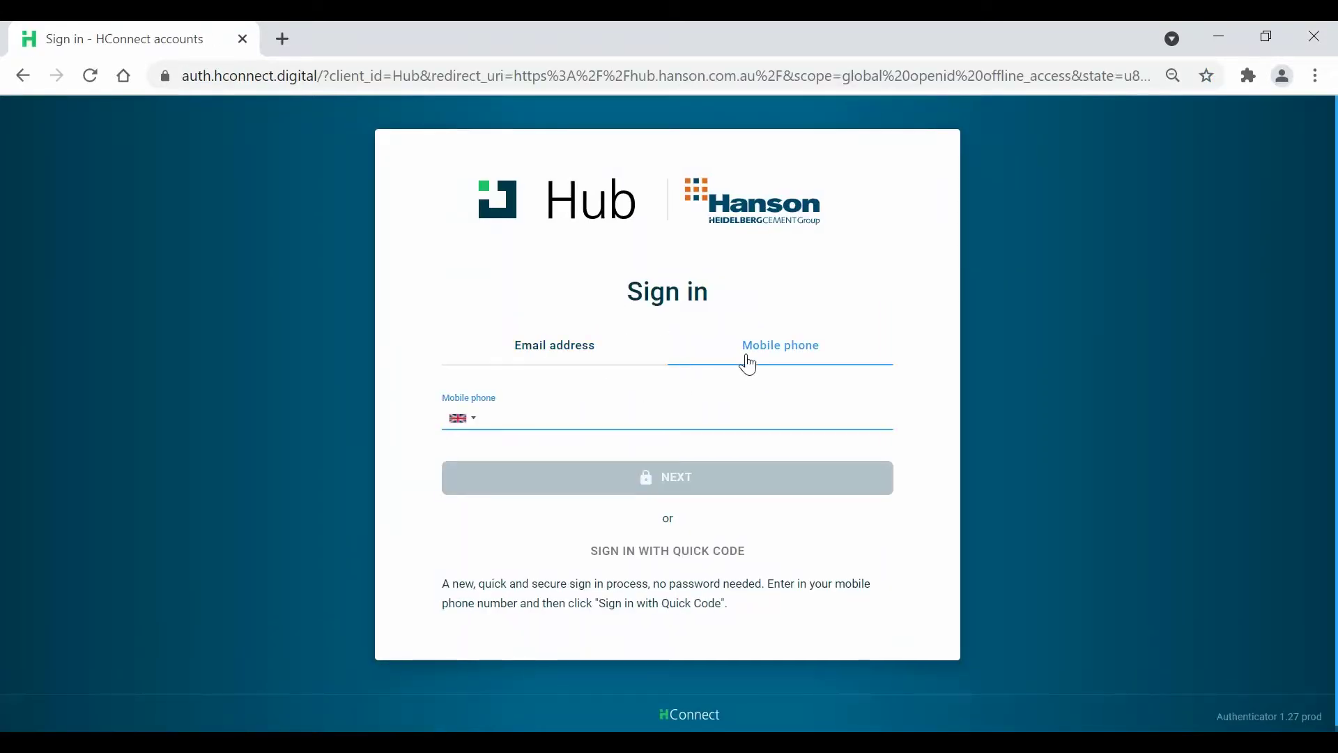
# Sign in with the account's e-mail address and the six-digit quick code sent by e-mail
pyautogui.click(594, 363)
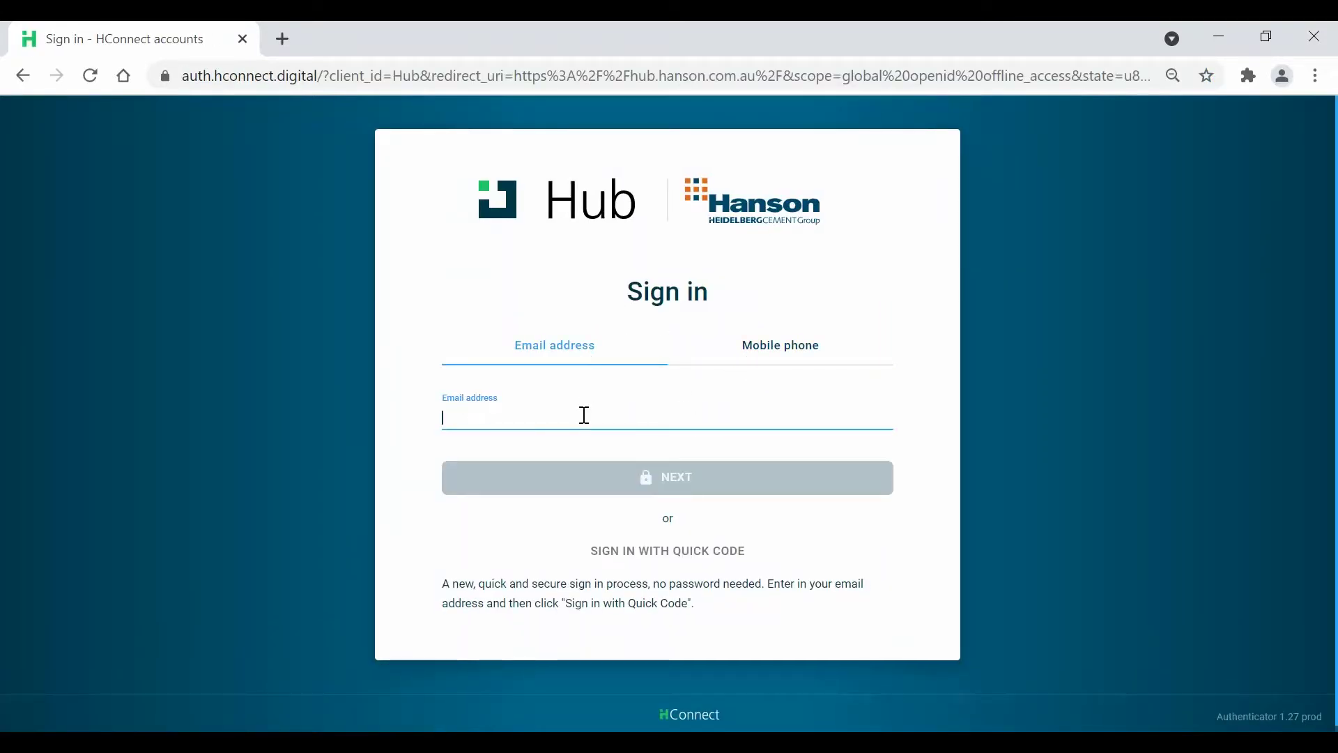
pyautogui.hotkey('ctrl', 'v')
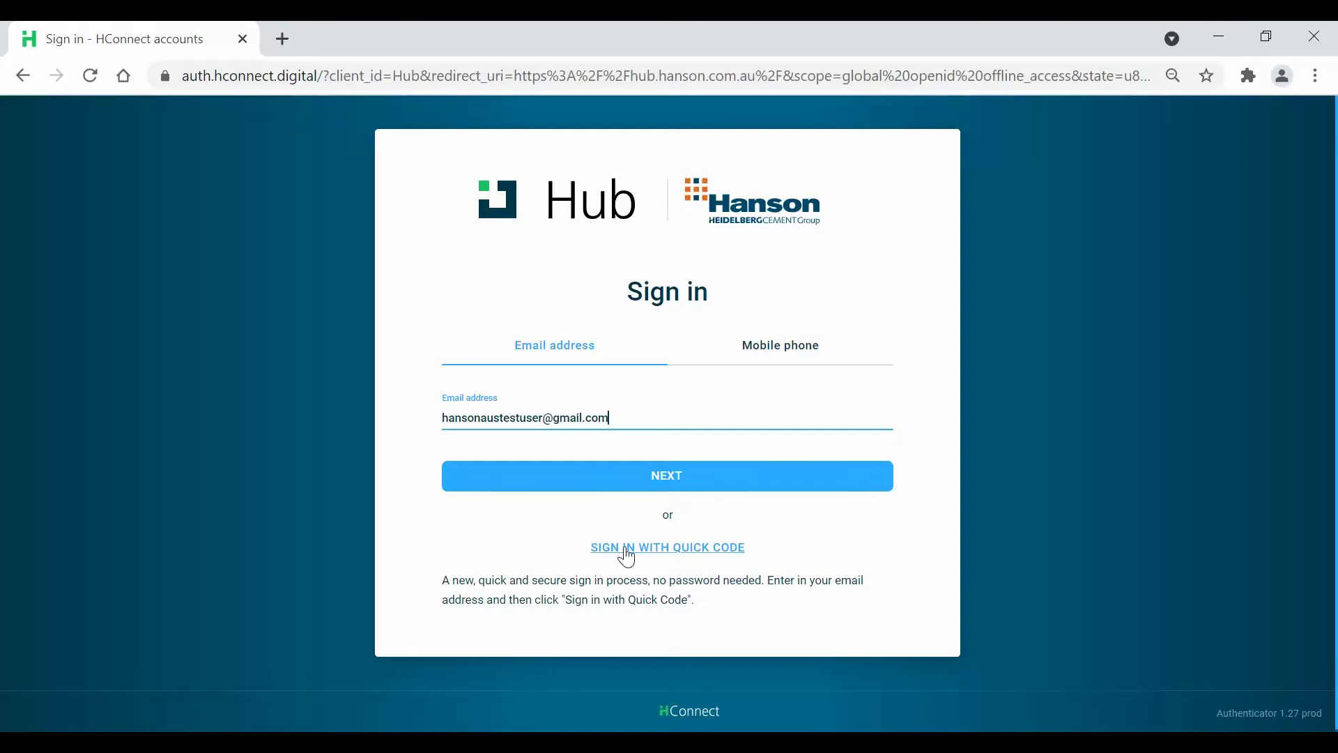
pyautogui.click(631, 549)
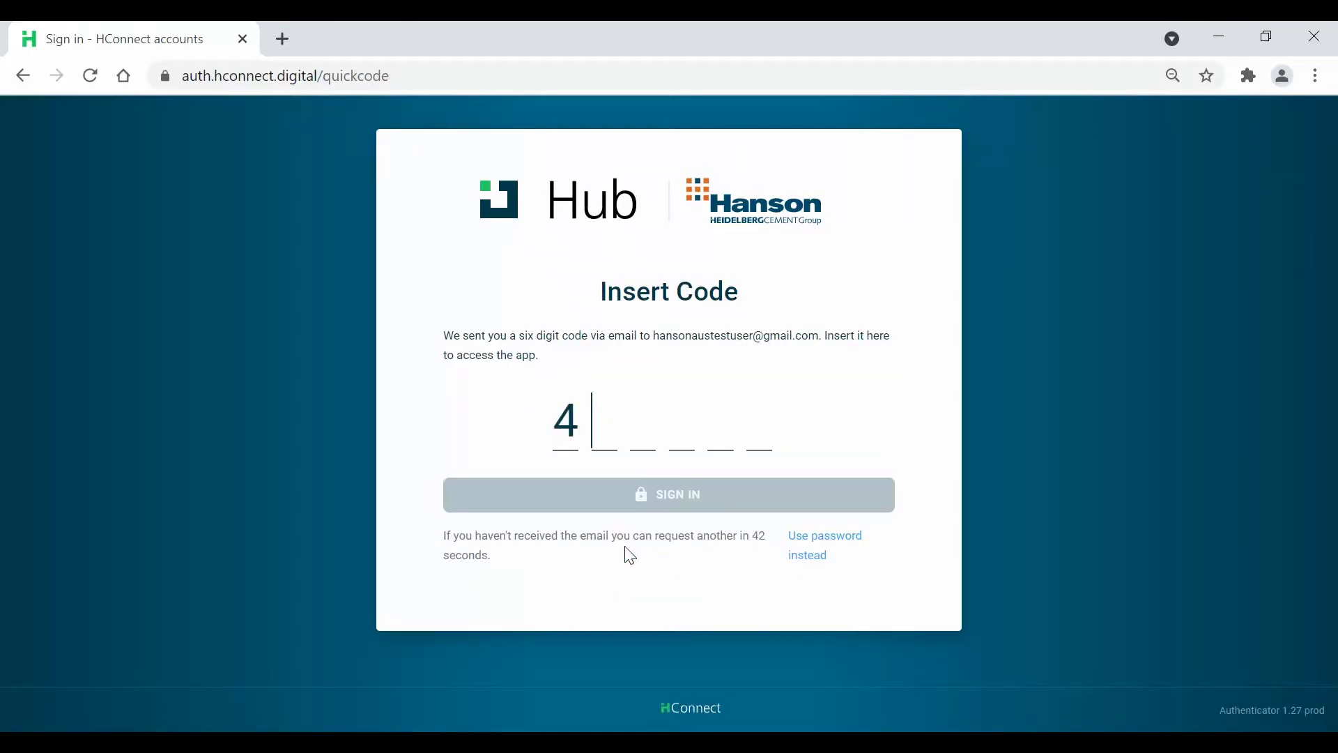
pyautogui.click(627, 492)
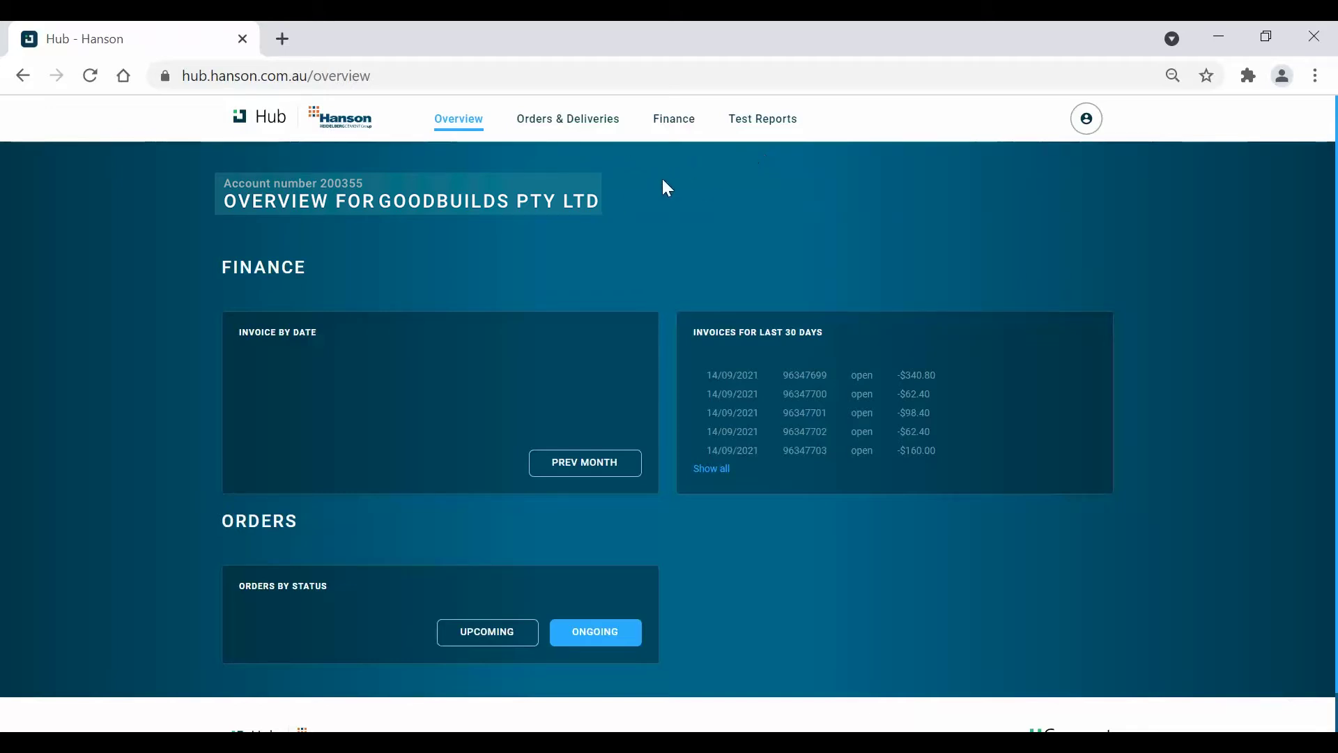
# List Orders & Deliveries for the date range 01/07–10/07/2021
pyautogui.click(567, 129)
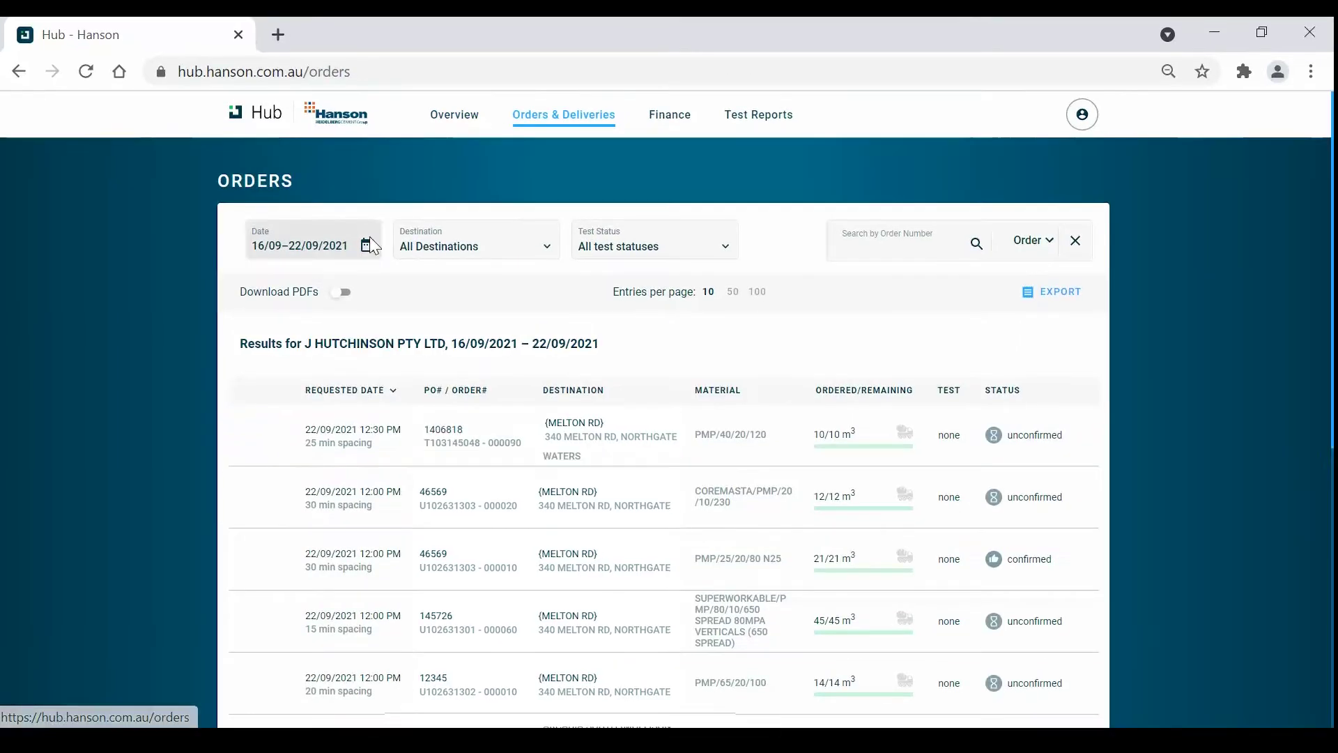
pyautogui.click(306, 249)
pyautogui.click(255, 291)
pyautogui.click(256, 332)
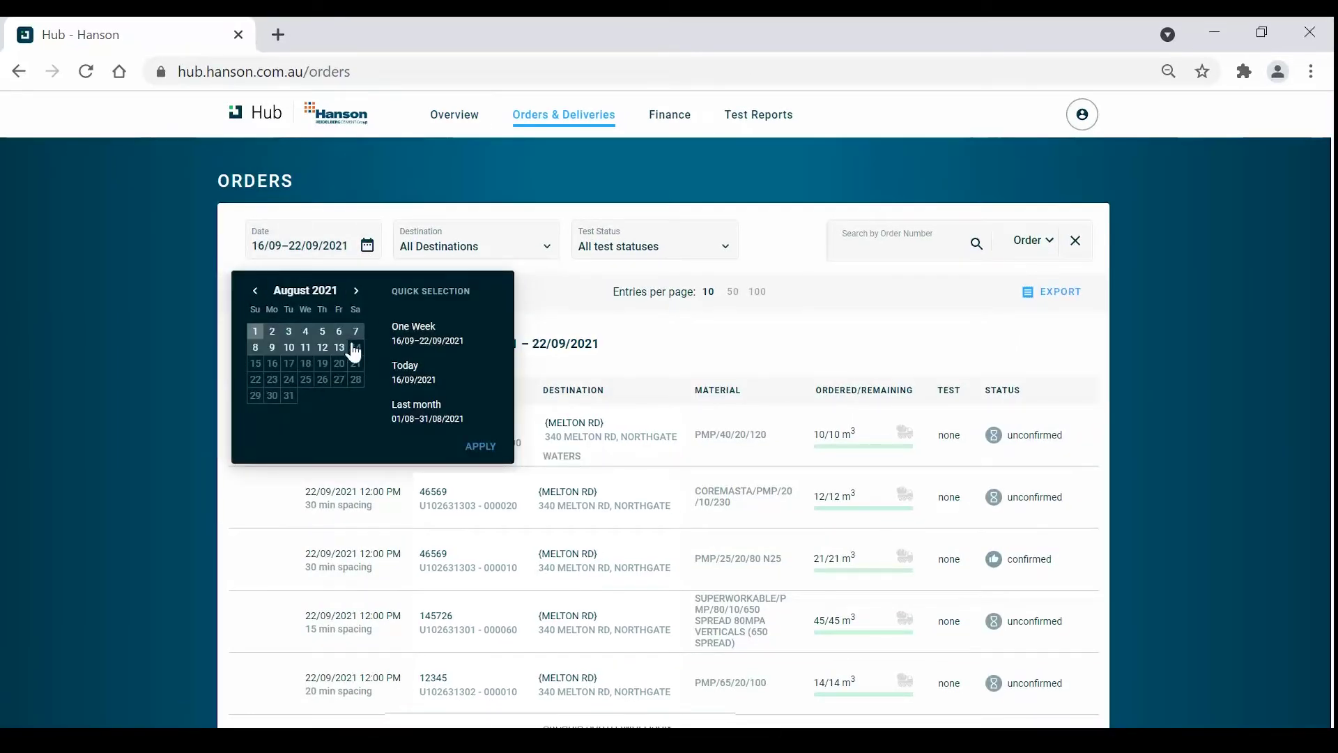
pyautogui.click(358, 347)
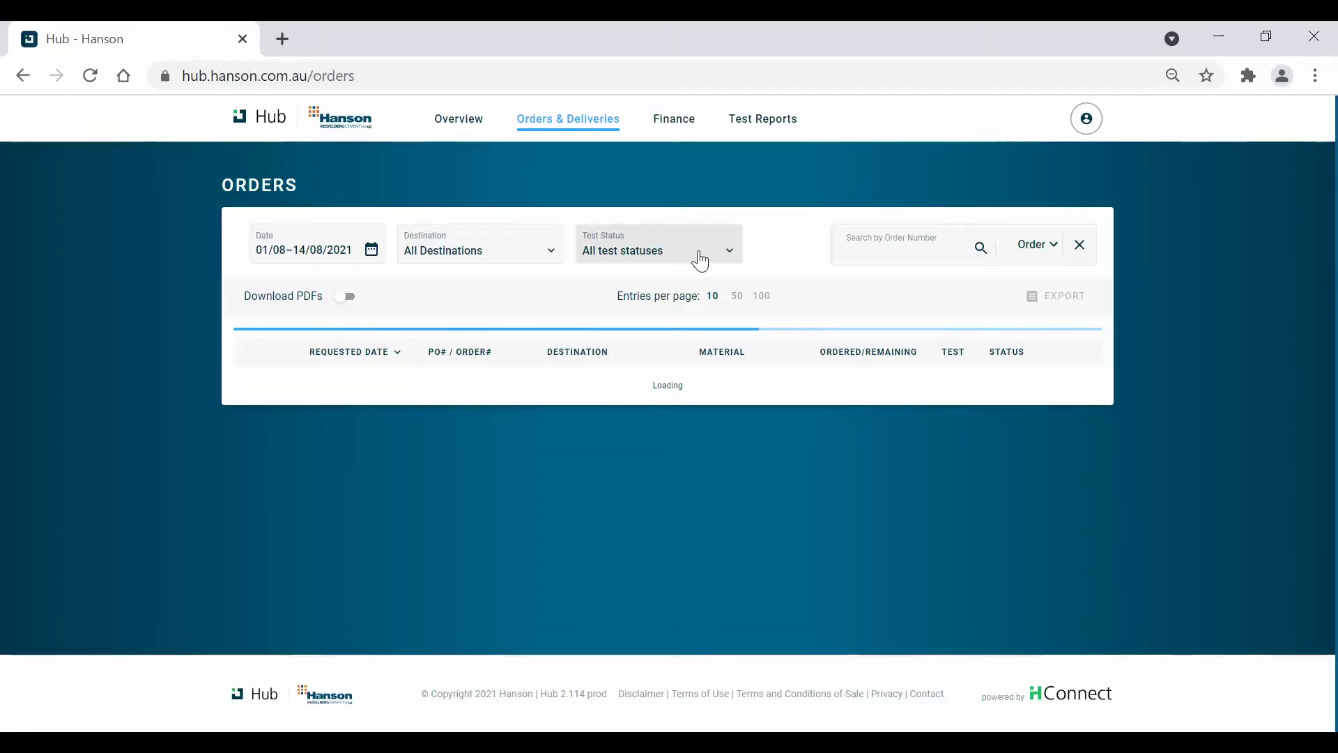
# Expand the first 10:30 AM order to show its two invoiced dockets and 11.4 M3 poured
pyautogui.click(699, 255)
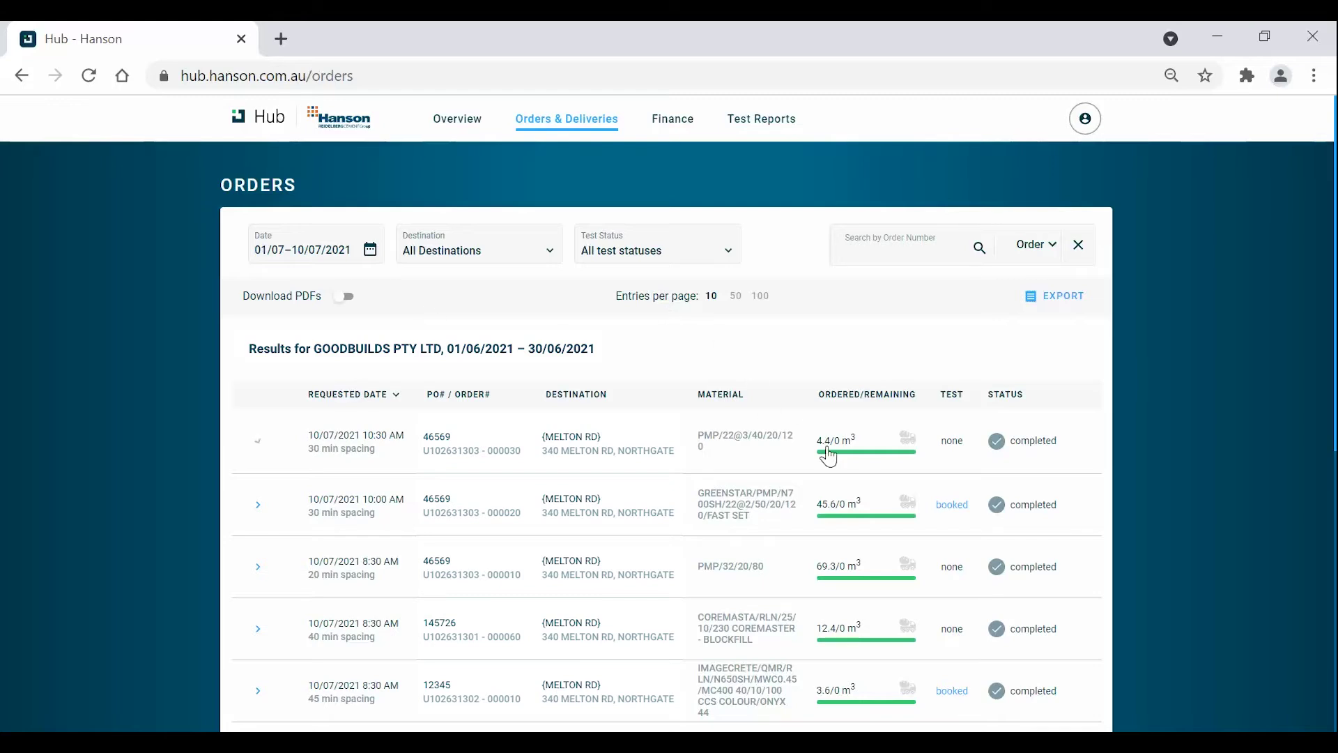
pyautogui.click(836, 465)
pyautogui.moveTo(1043, 460)
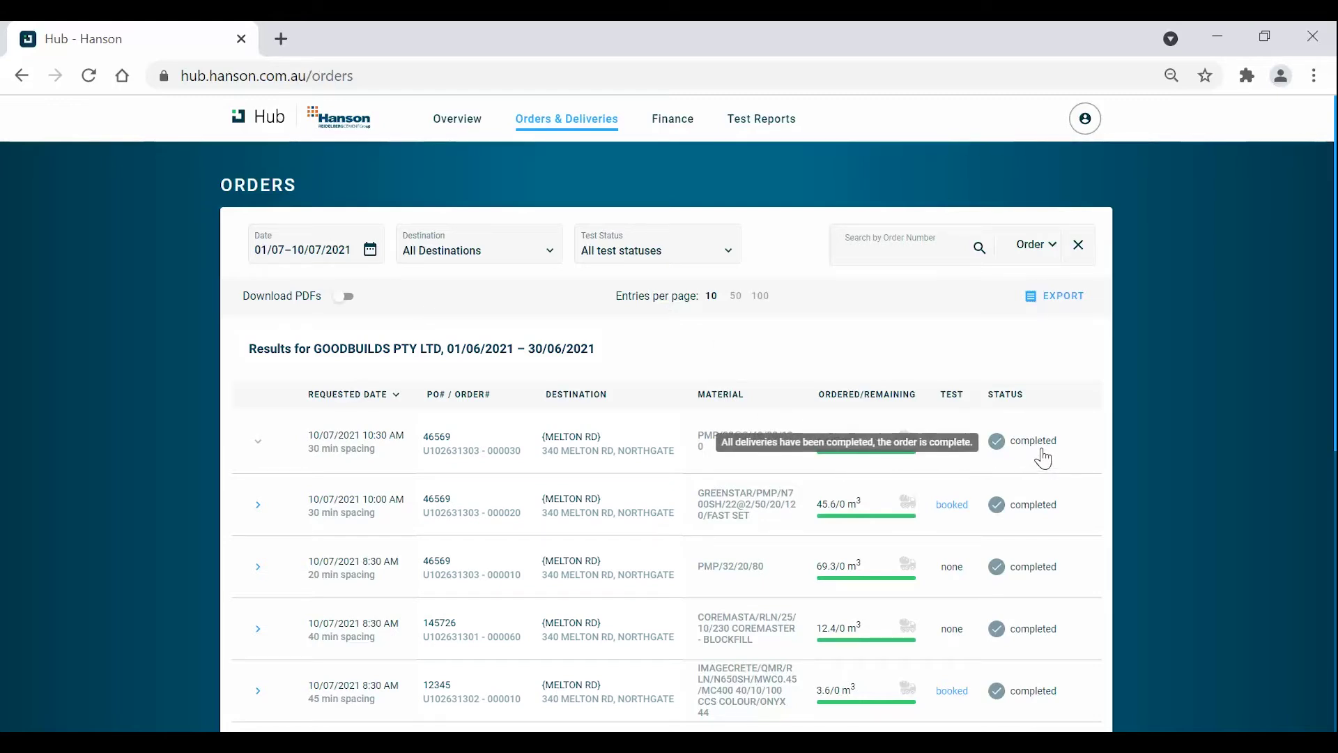
pyautogui.click(700, 493)
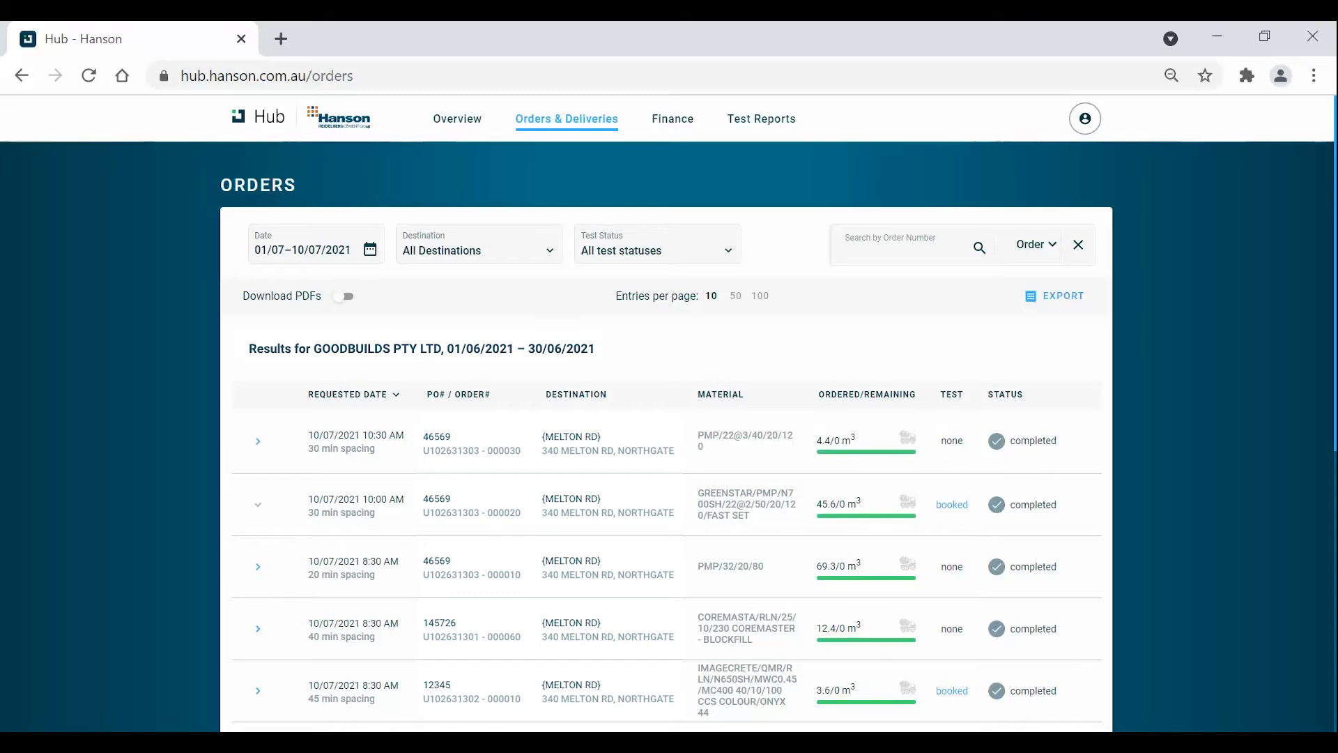
pyautogui.click(258, 443)
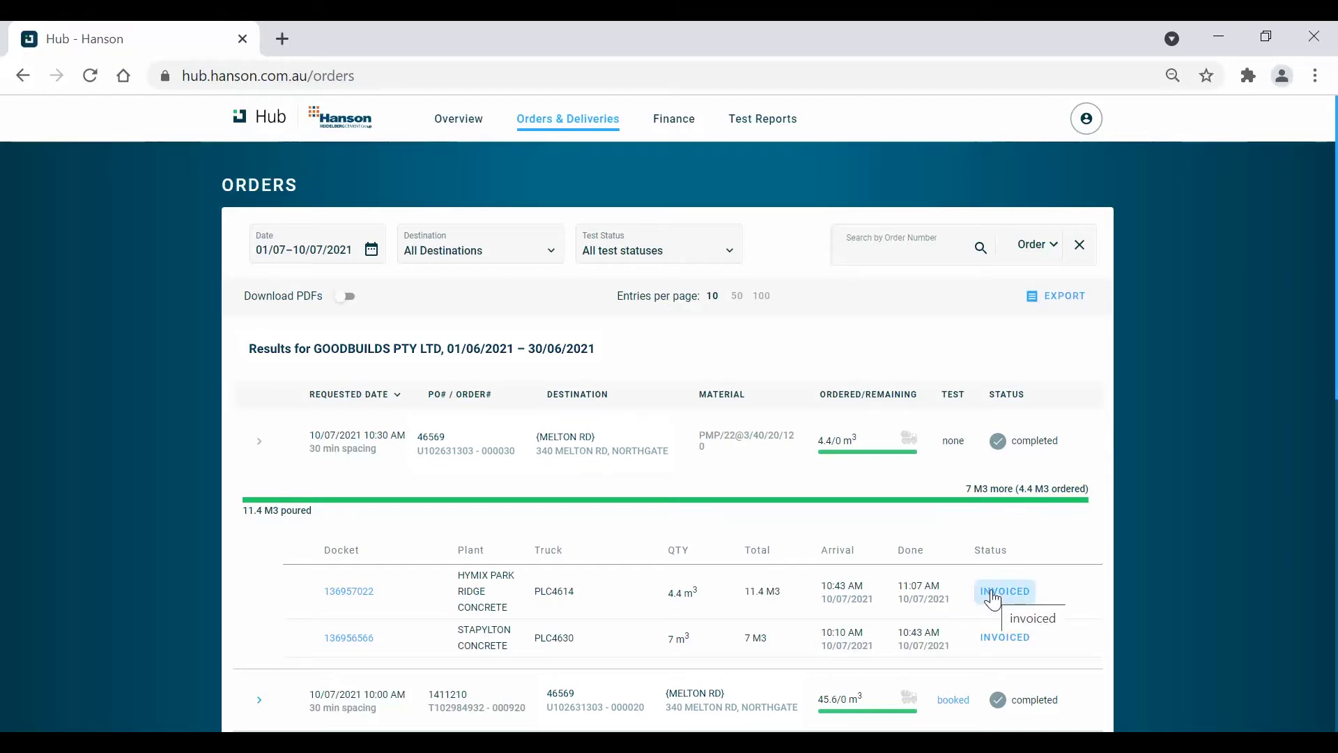
# Search by docket number, select all orders with their dockets, and export them to Excel
pyautogui.click(1037, 245)
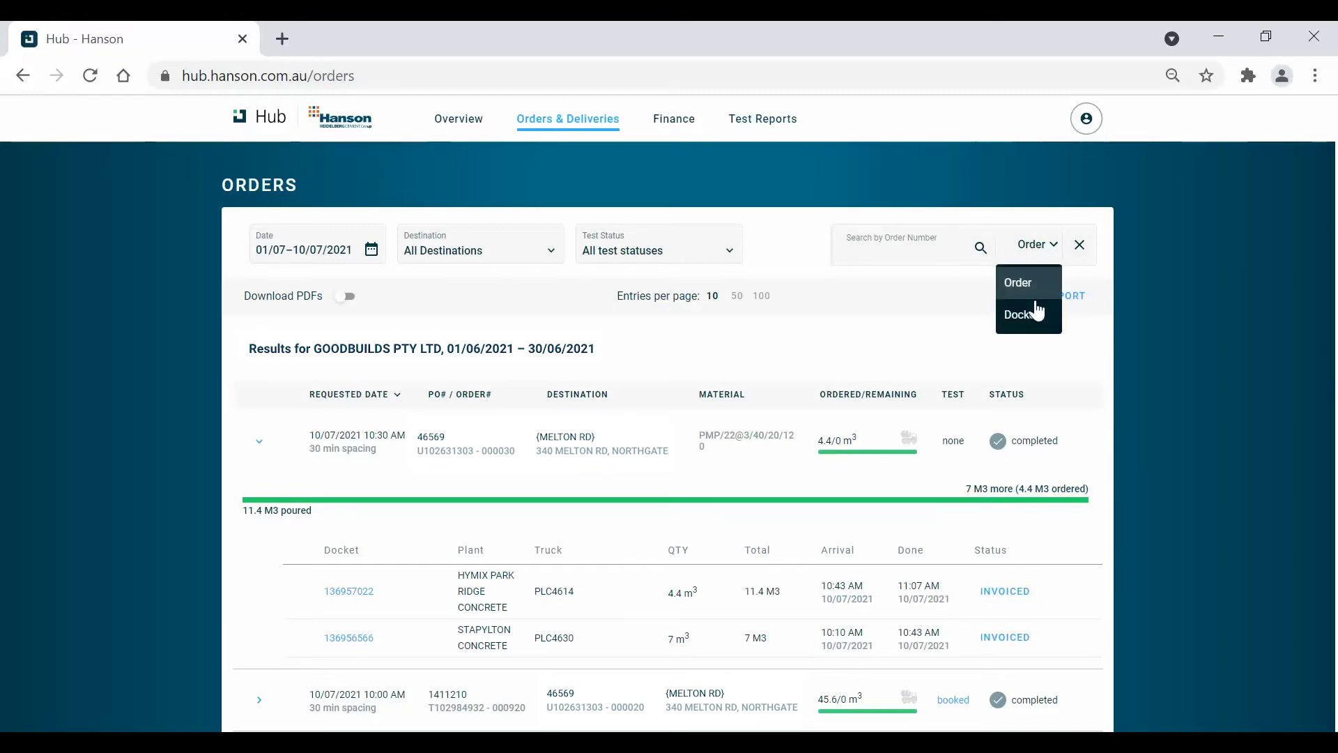
pyautogui.click(1038, 321)
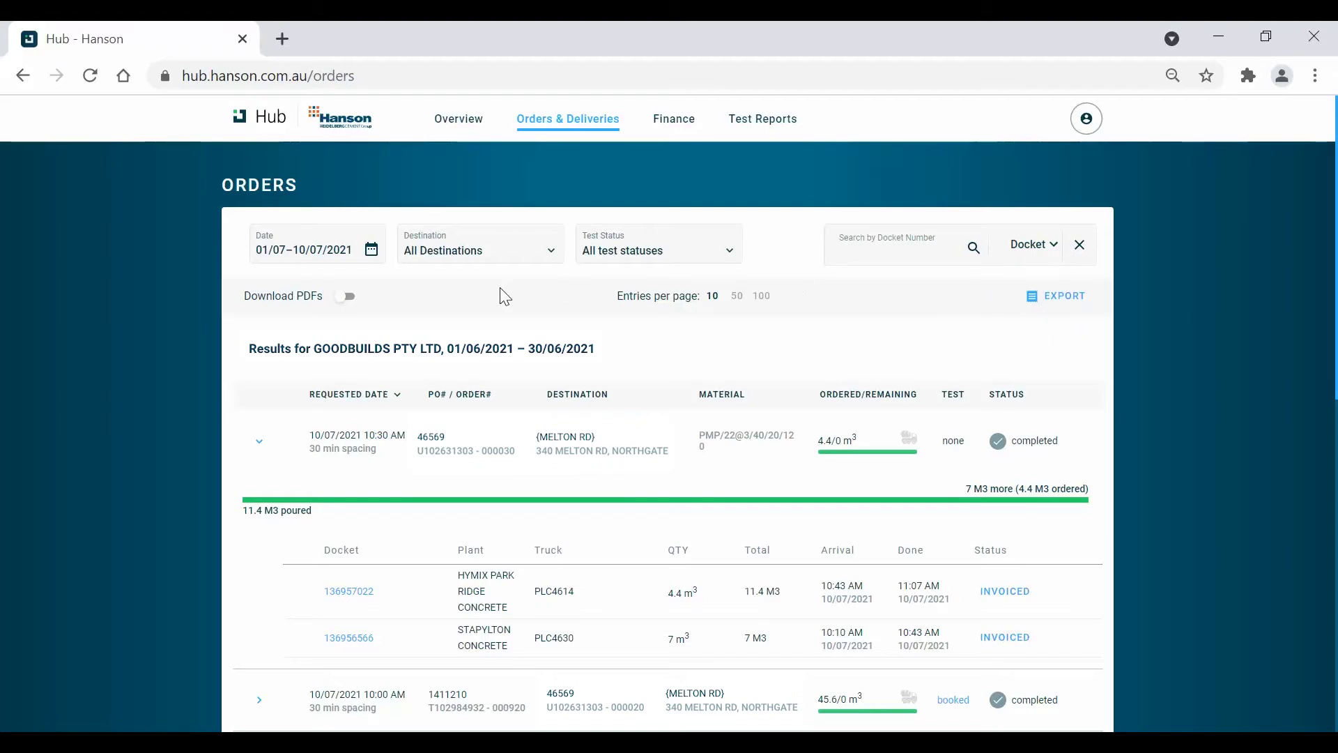
pyautogui.click(345, 297)
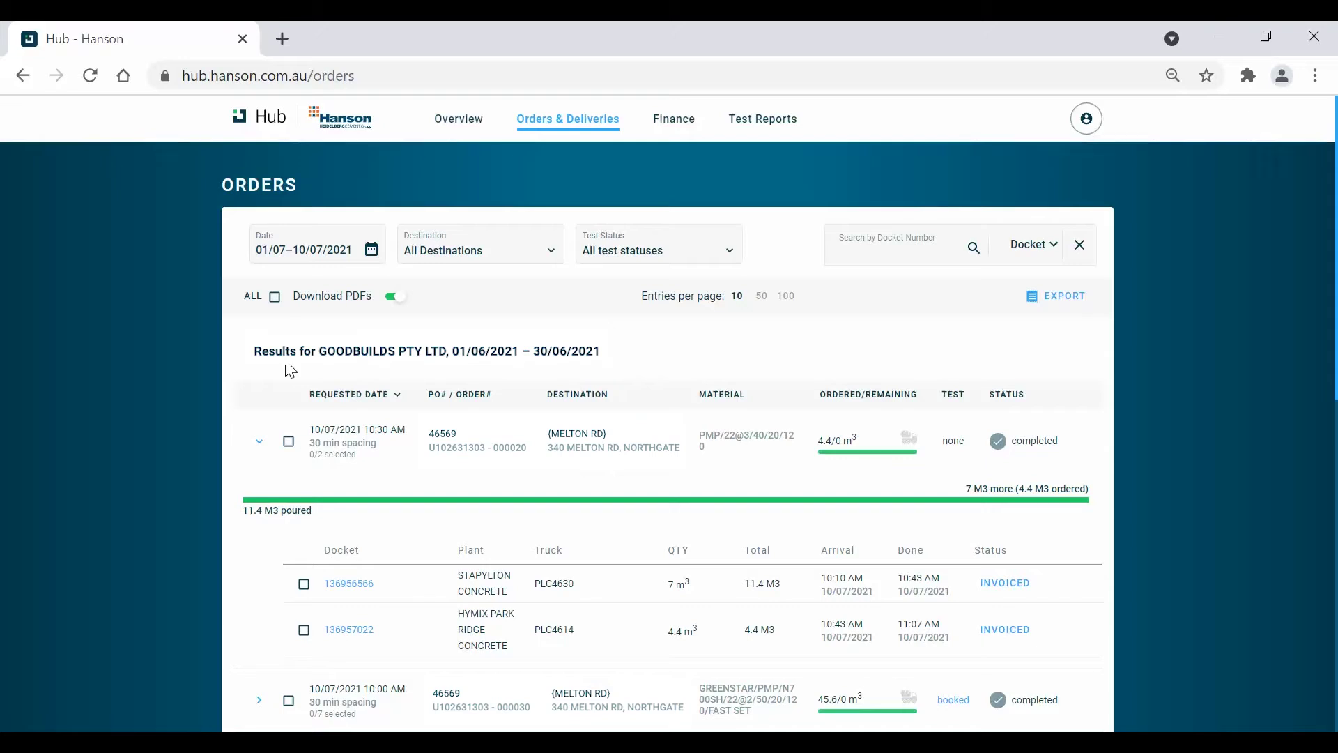
pyautogui.click(289, 441)
pyautogui.click(289, 700)
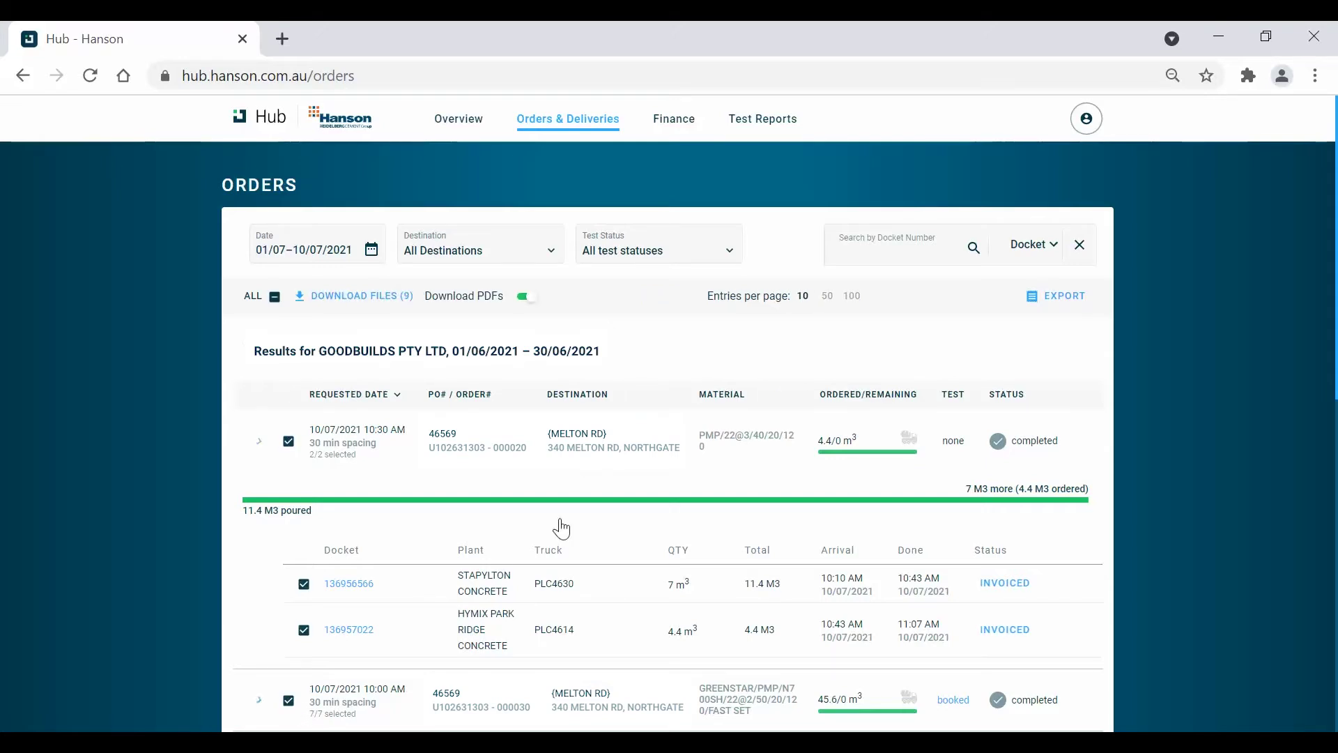
pyautogui.click(1034, 304)
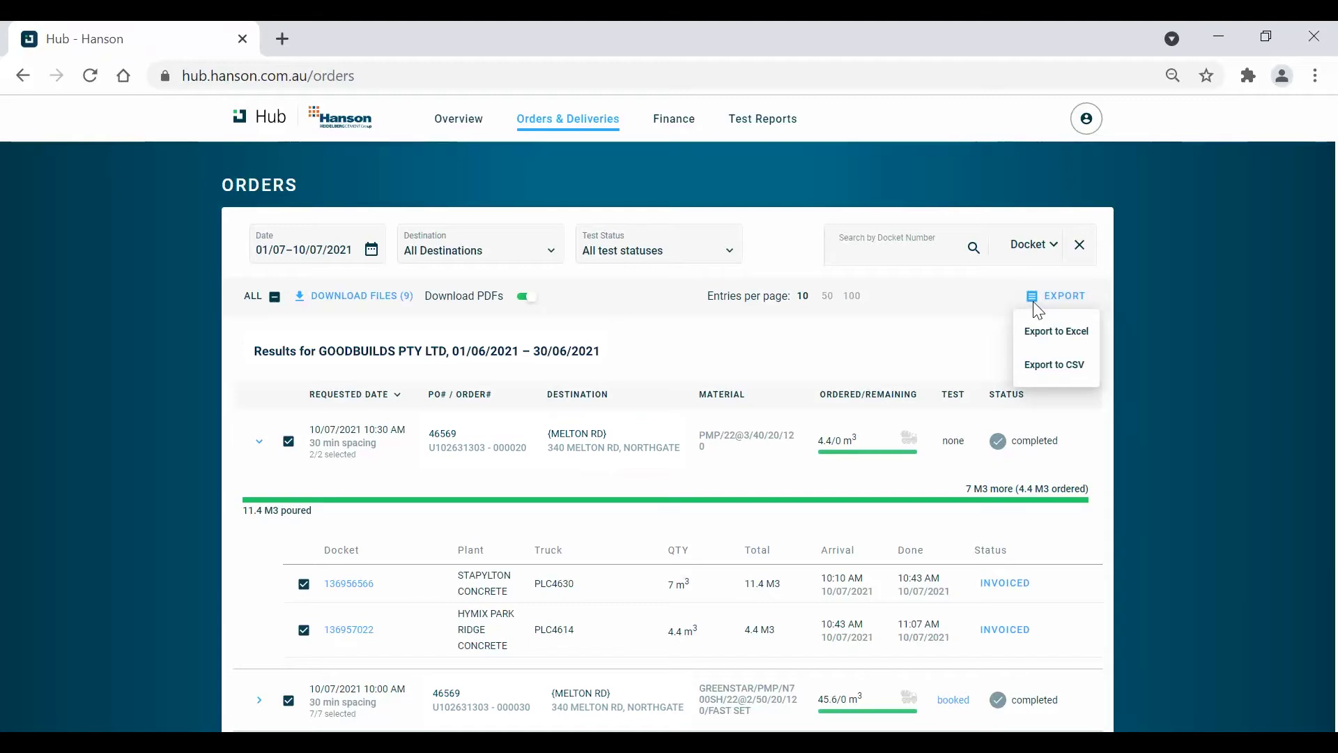
pyautogui.click(1054, 334)
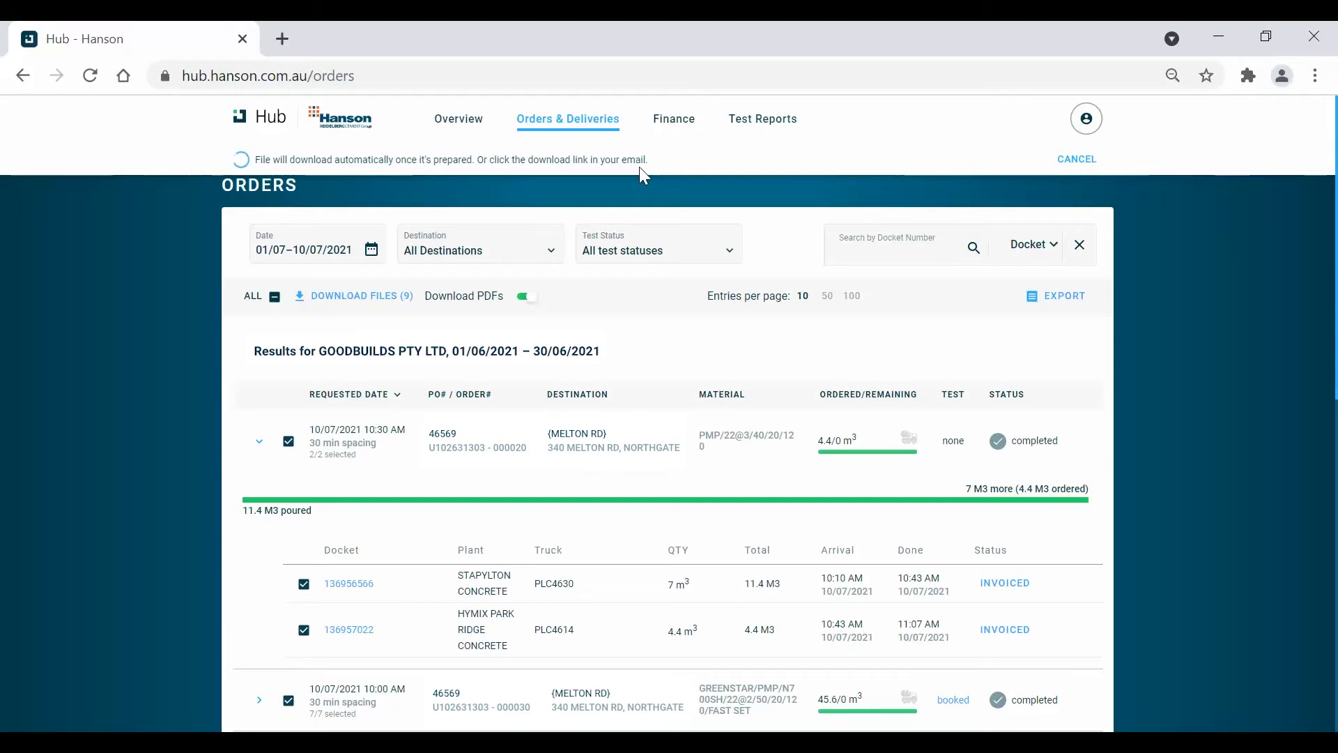
# Open the Finance invoices list and check its invoice/docket search choices
pyautogui.click(674, 120)
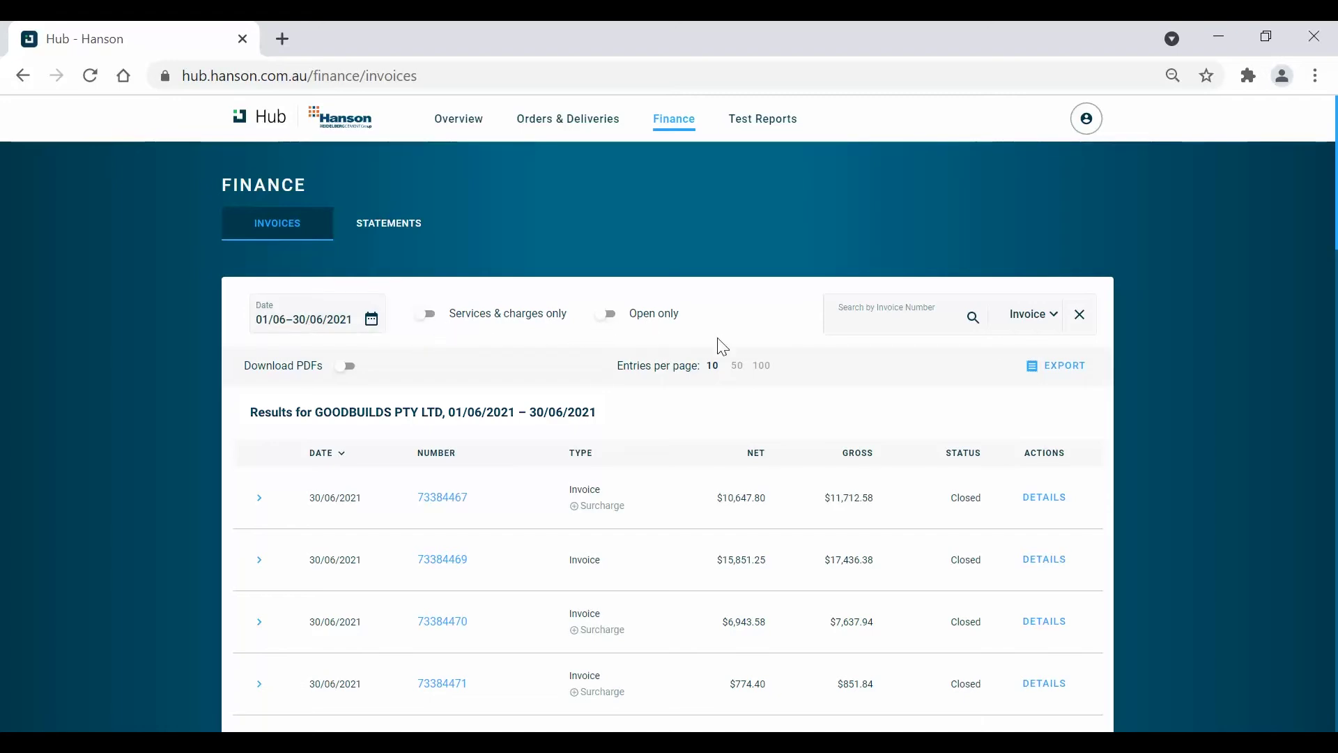
pyautogui.click(1034, 325)
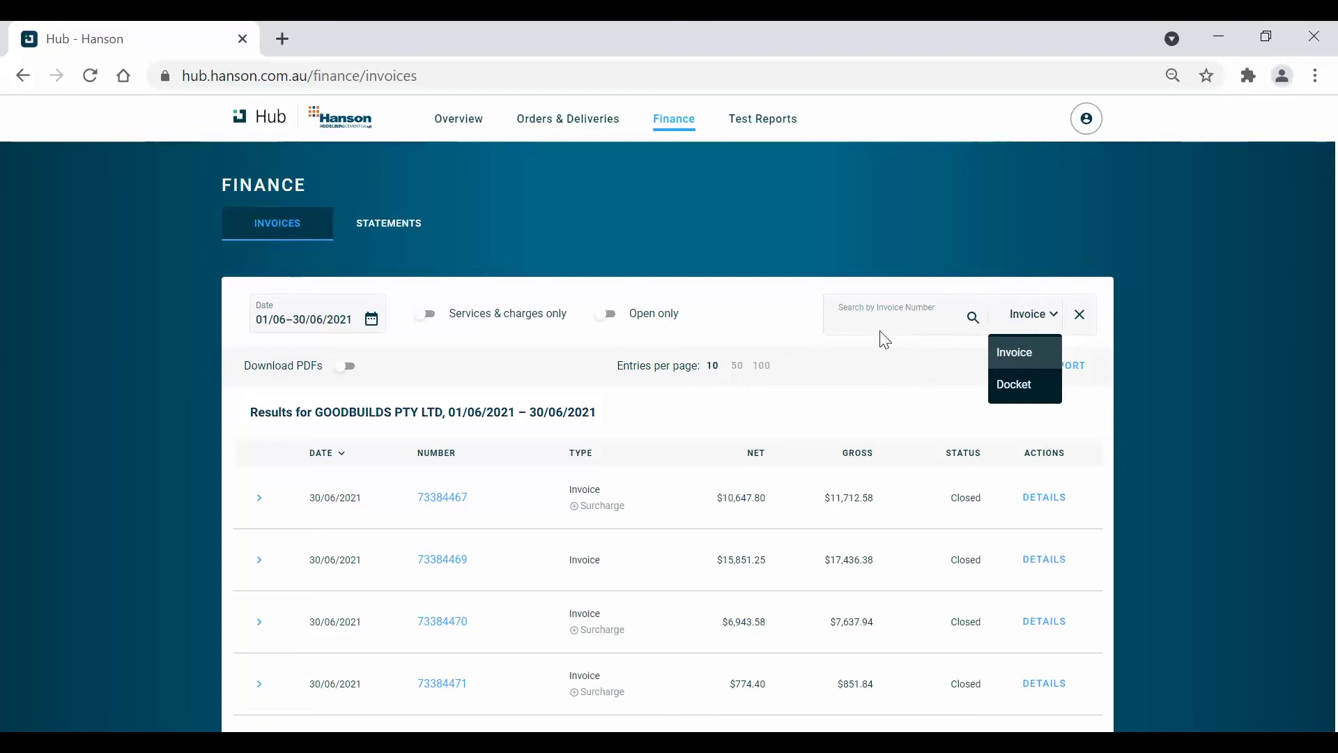
pyautogui.click(543, 385)
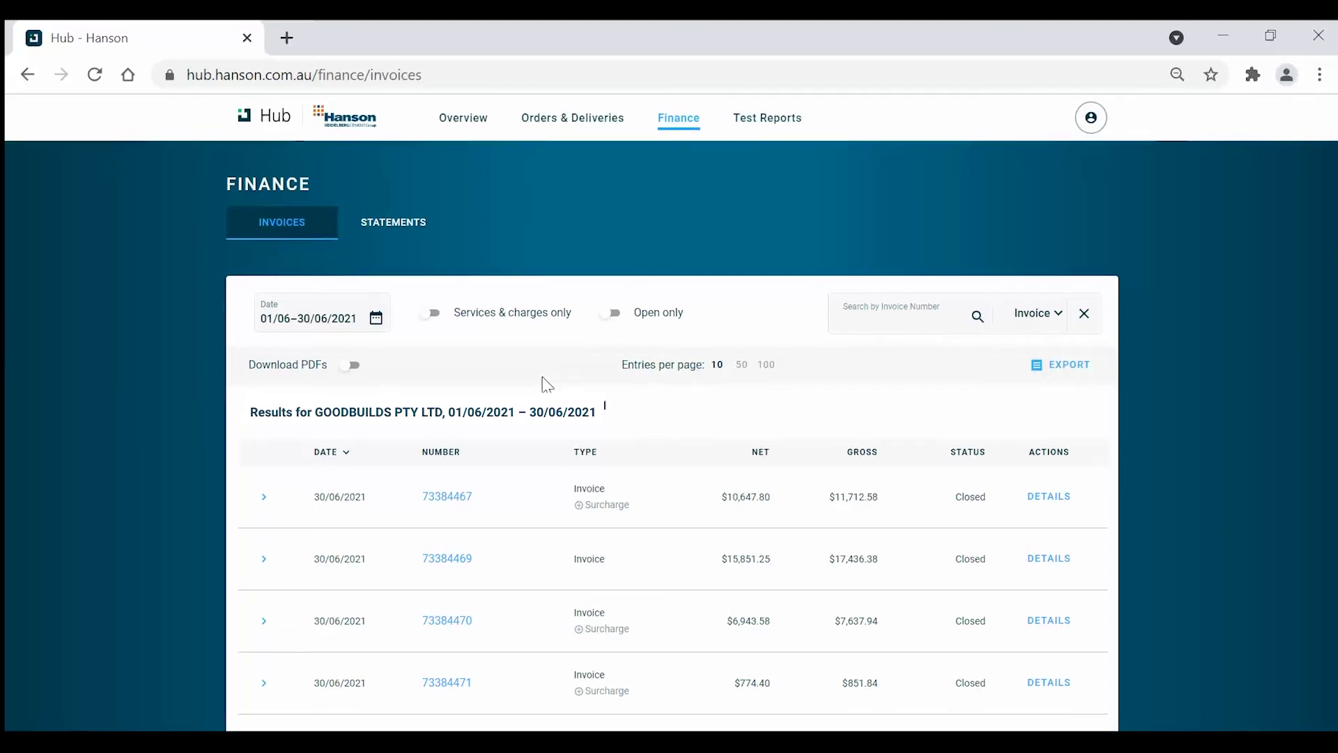
pyautogui.click(258, 499)
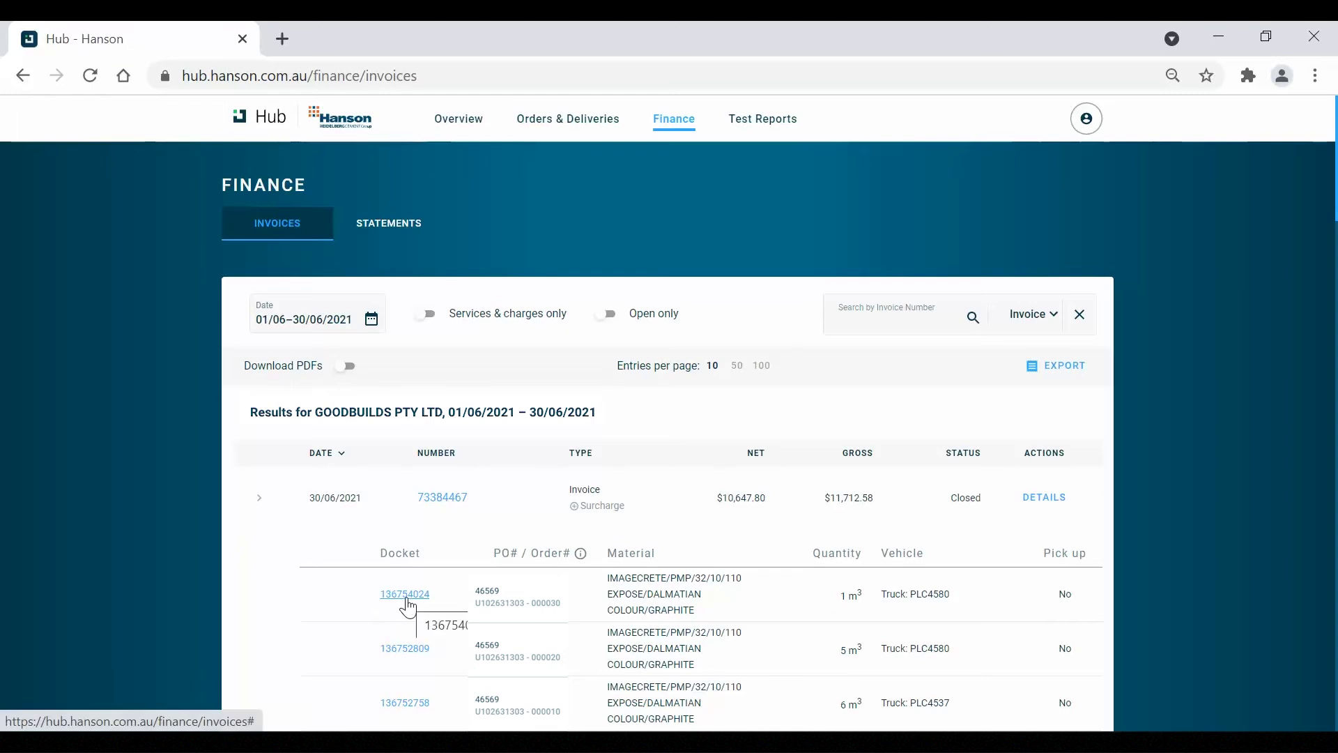
pyautogui.scroll(-1, 410, 606)
pyautogui.scroll(-6, 410, 606)
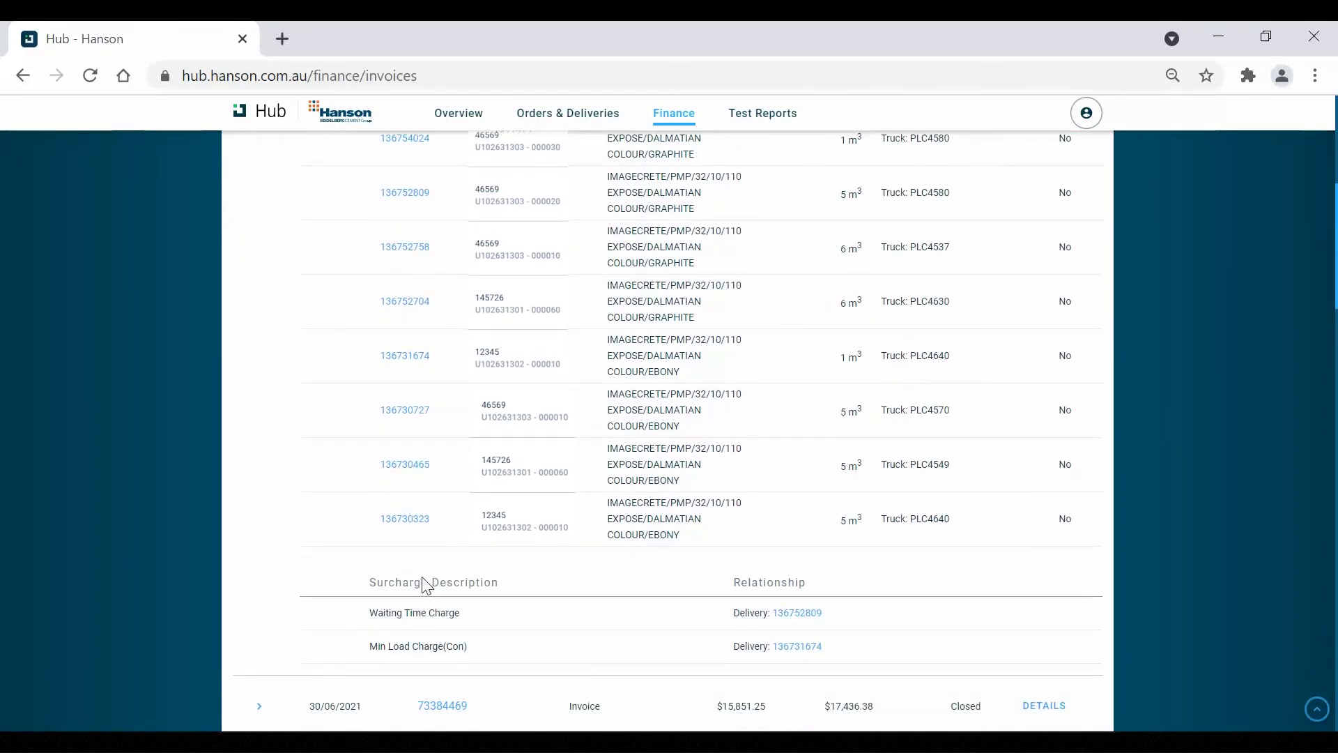
pyautogui.scroll(2, 426, 588)
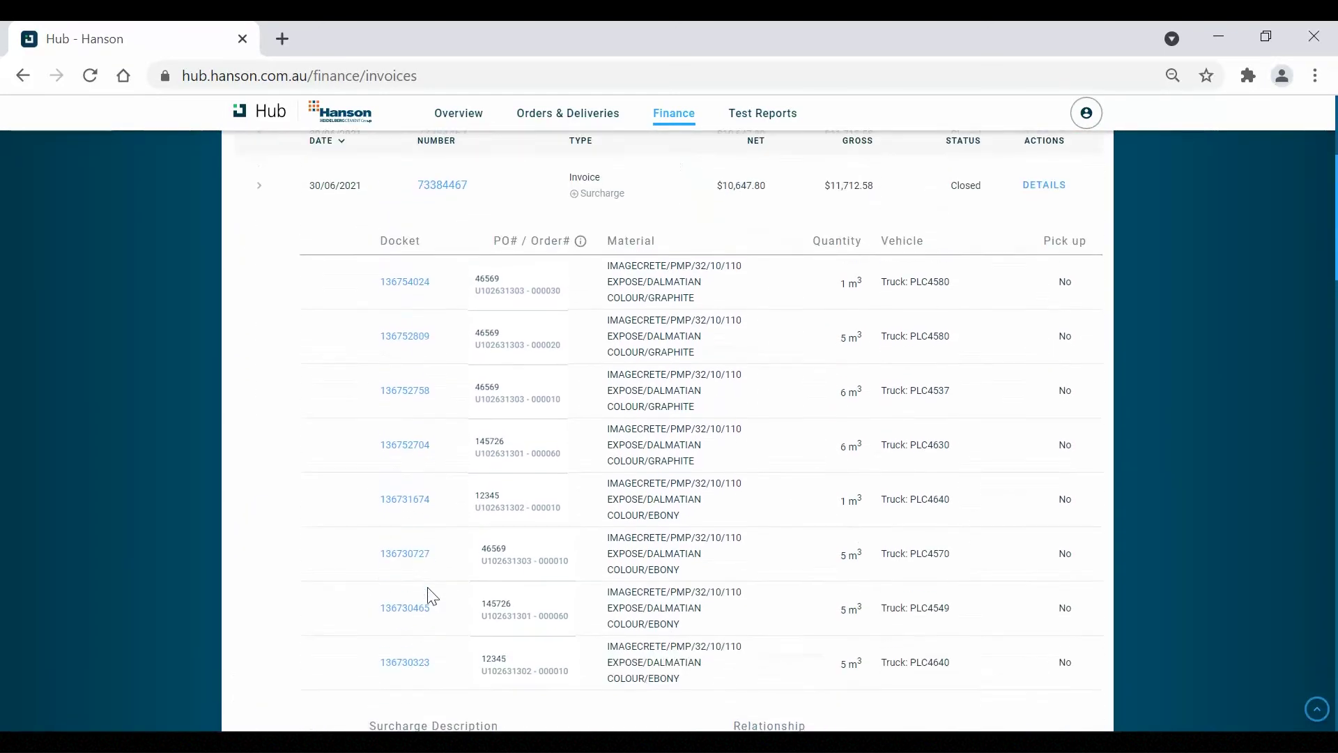
pyautogui.click(1039, 200)
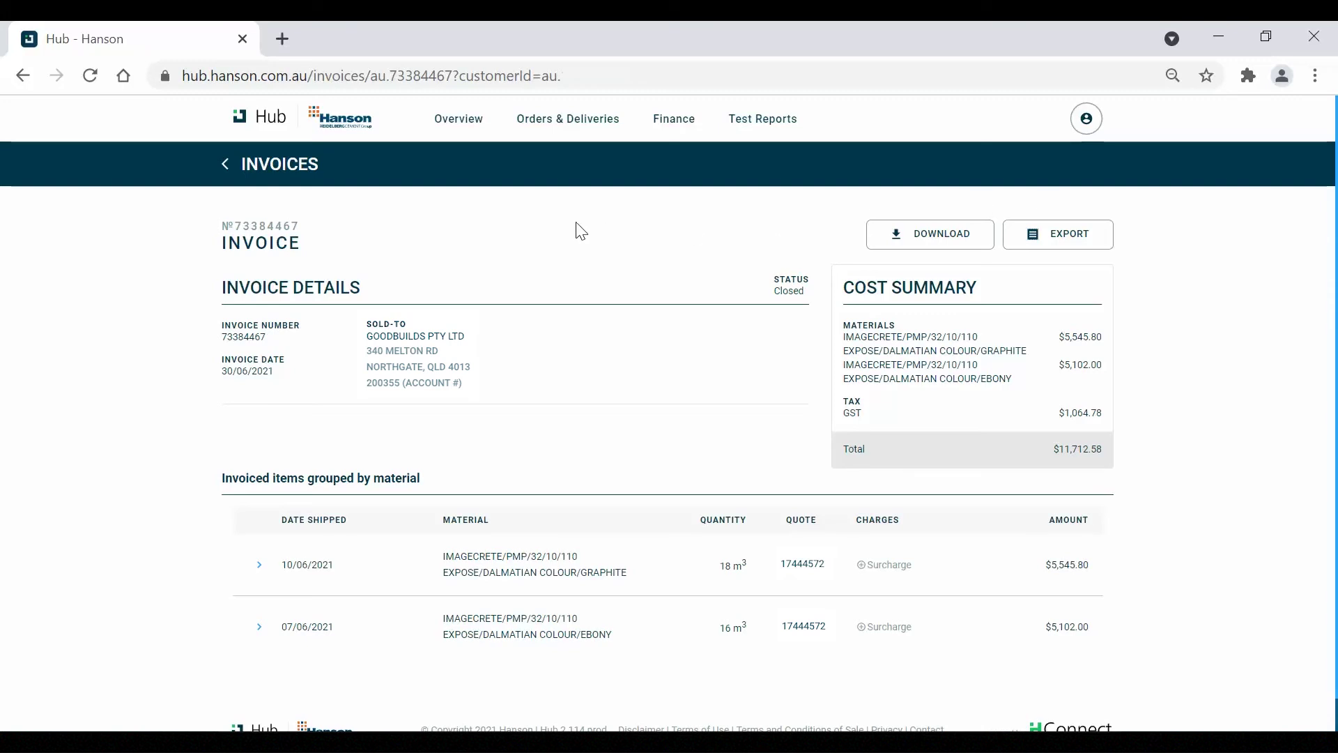
# Back on the invoices list, enable PDF downloads and download 73384467_invoice.pdf
pyautogui.click(296, 168)
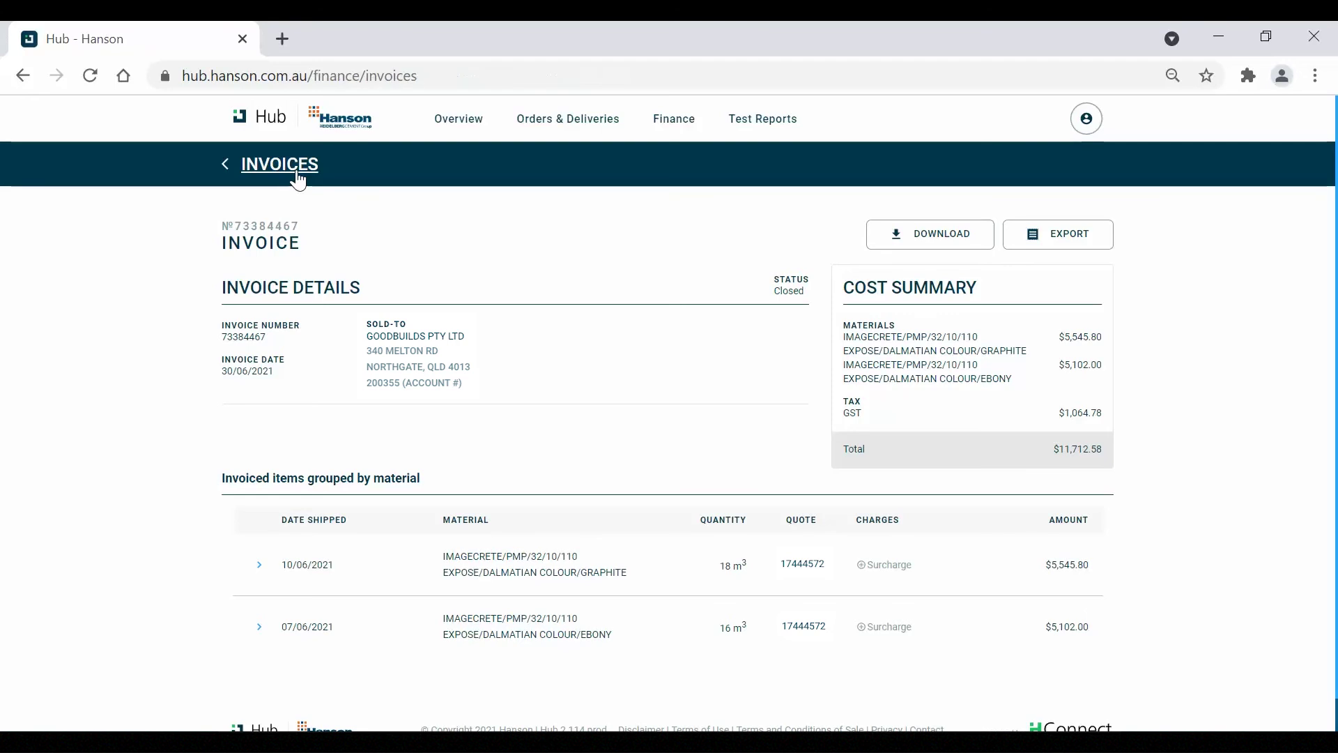
pyautogui.click(345, 367)
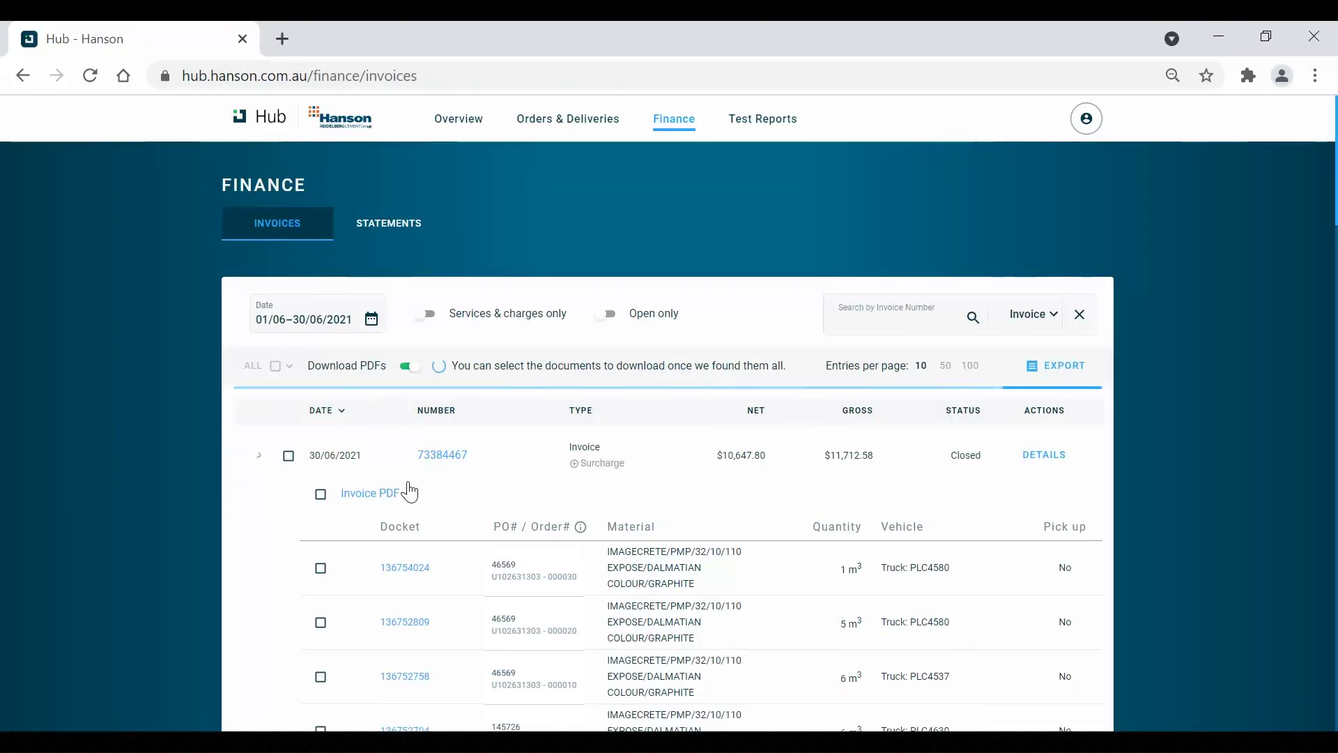
pyautogui.click(437, 460)
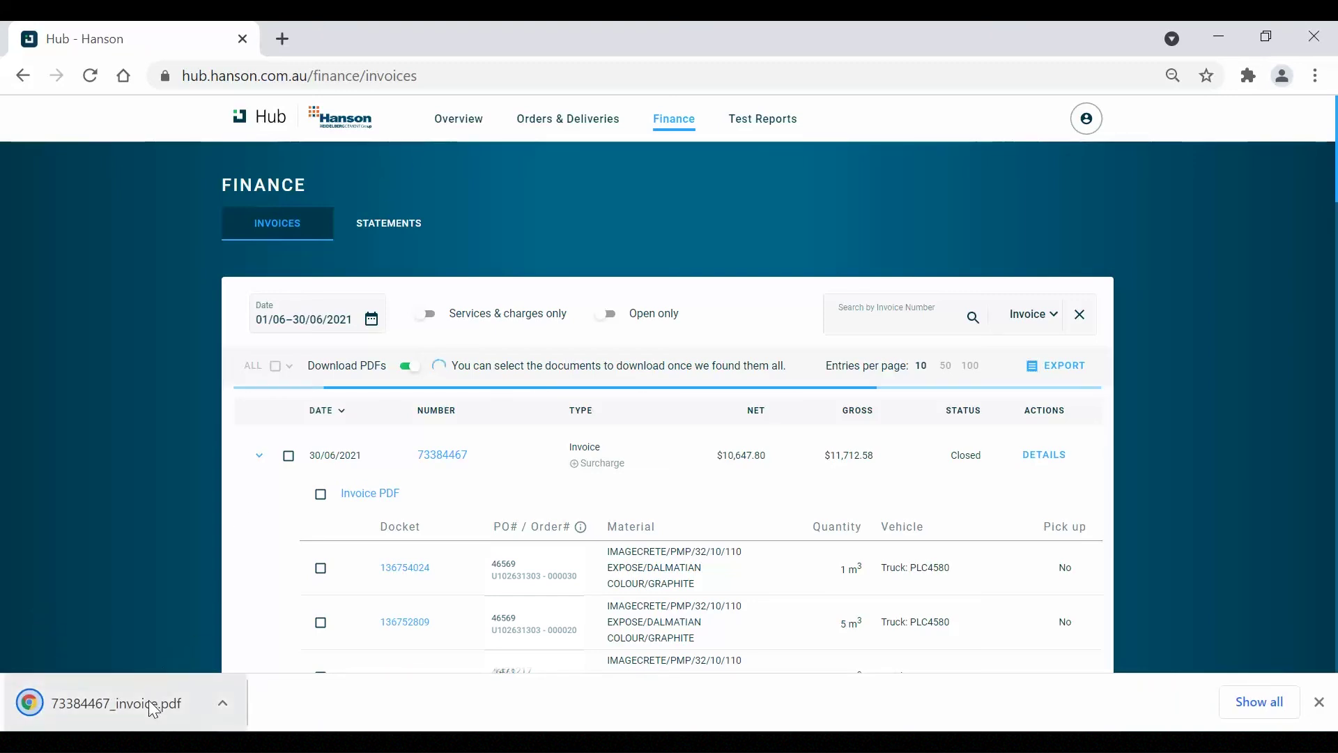
pyautogui.click(1319, 701)
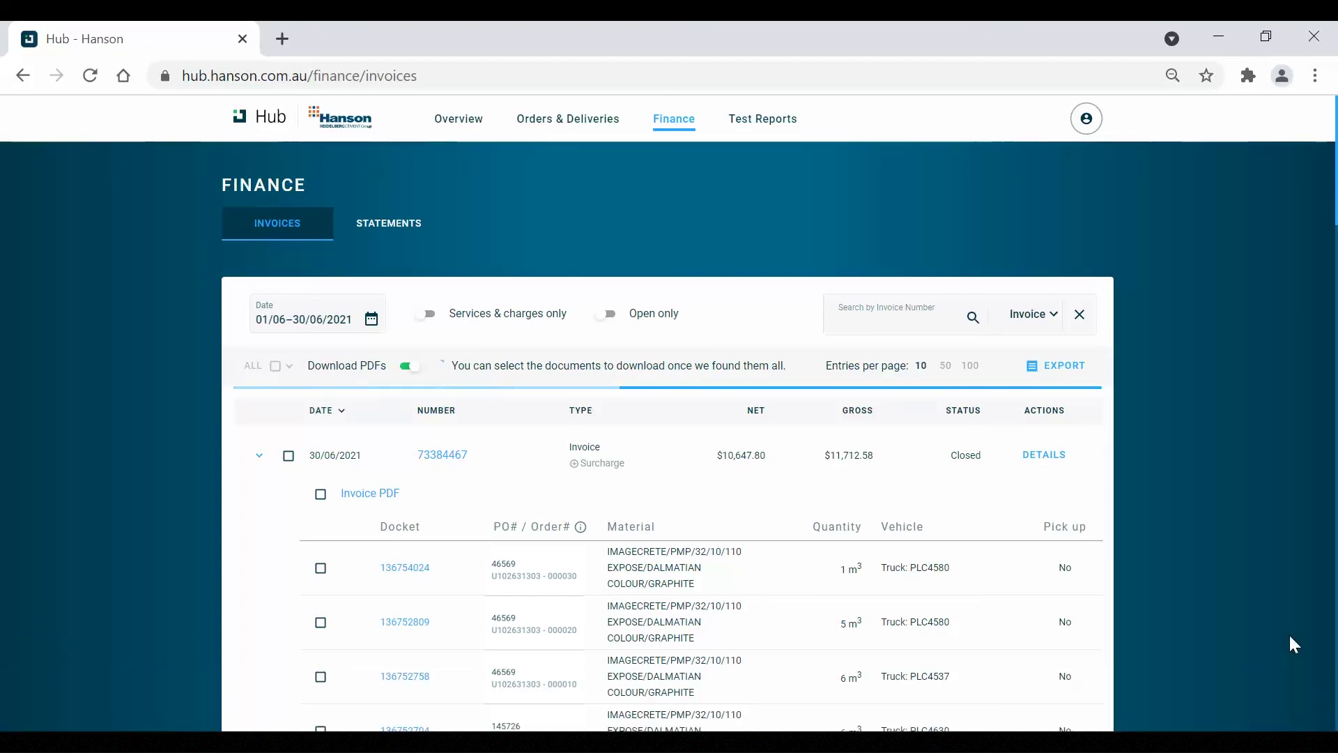
# Show Test Reports for 1–24 July 2021 and expand order T102978016's four compressive-strength tests
pyautogui.click(781, 137)
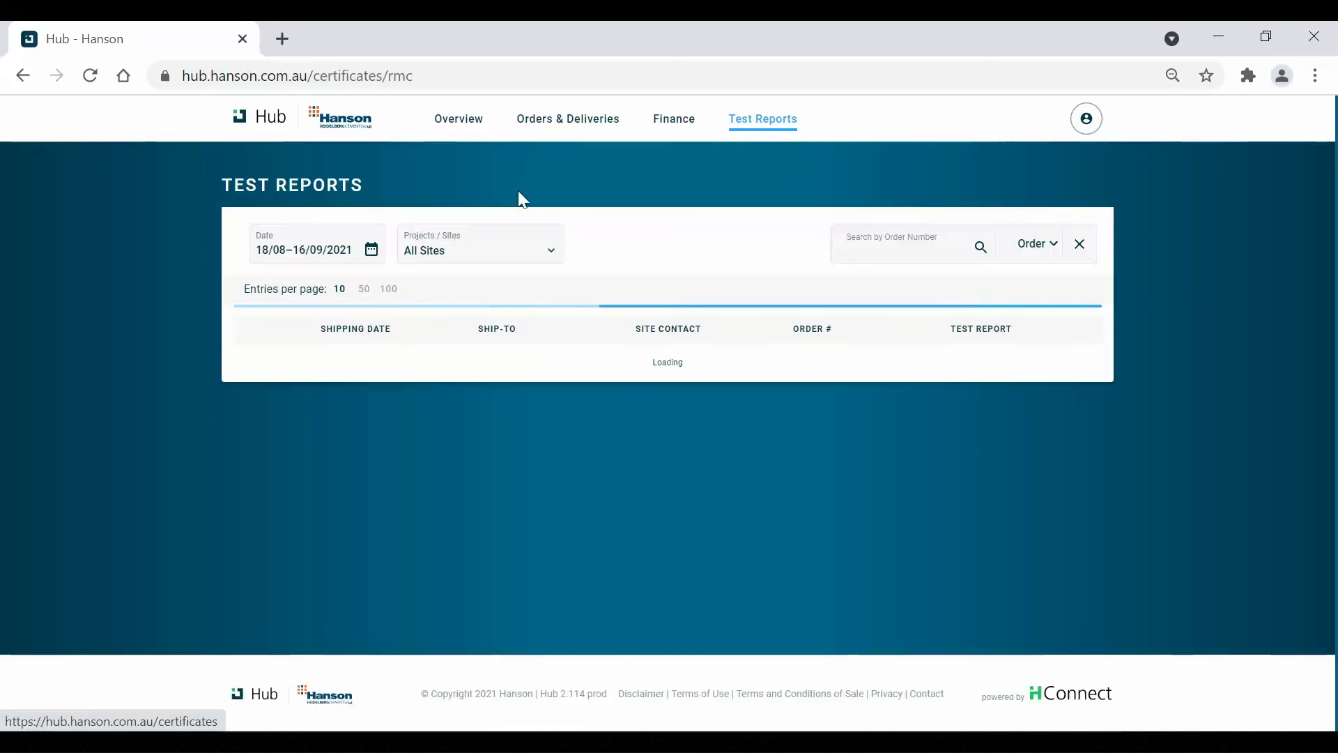
pyautogui.click(292, 249)
pyautogui.click(258, 295)
pyautogui.click(329, 345)
pyautogui.click(360, 383)
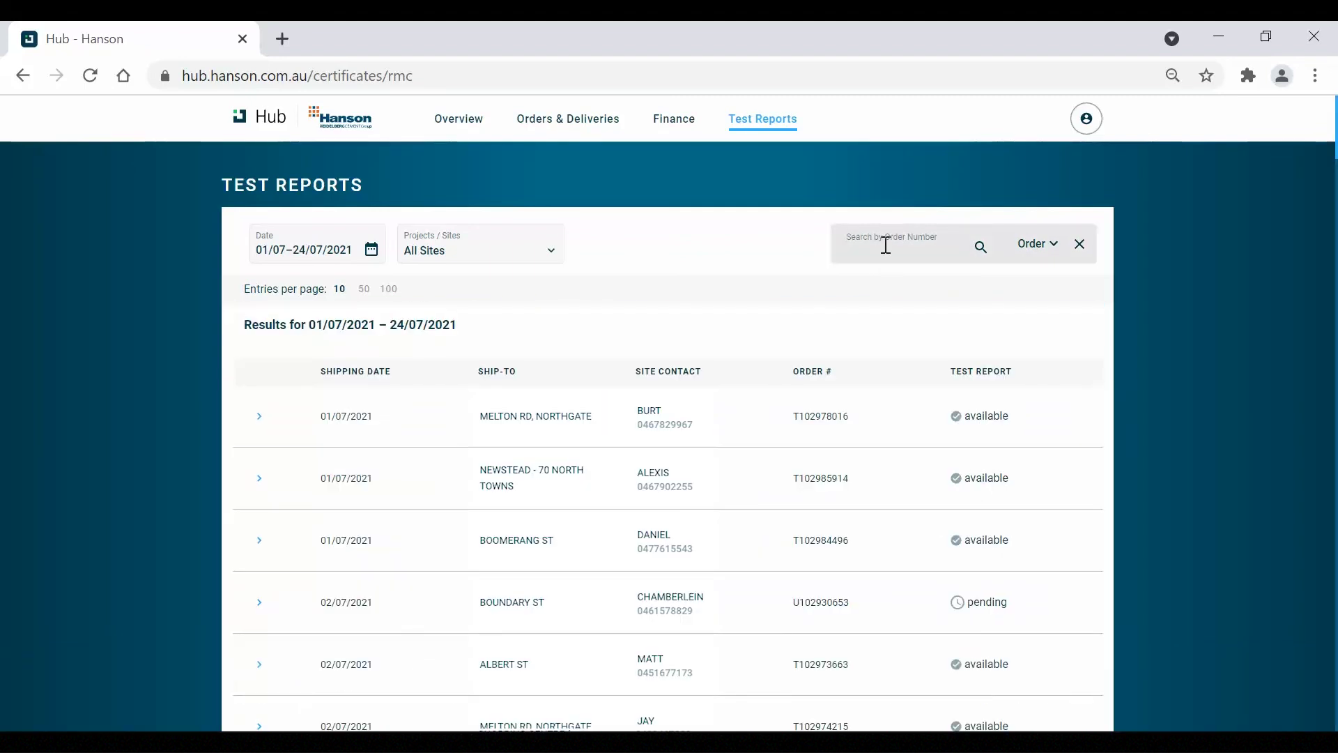
pyautogui.click(258, 420)
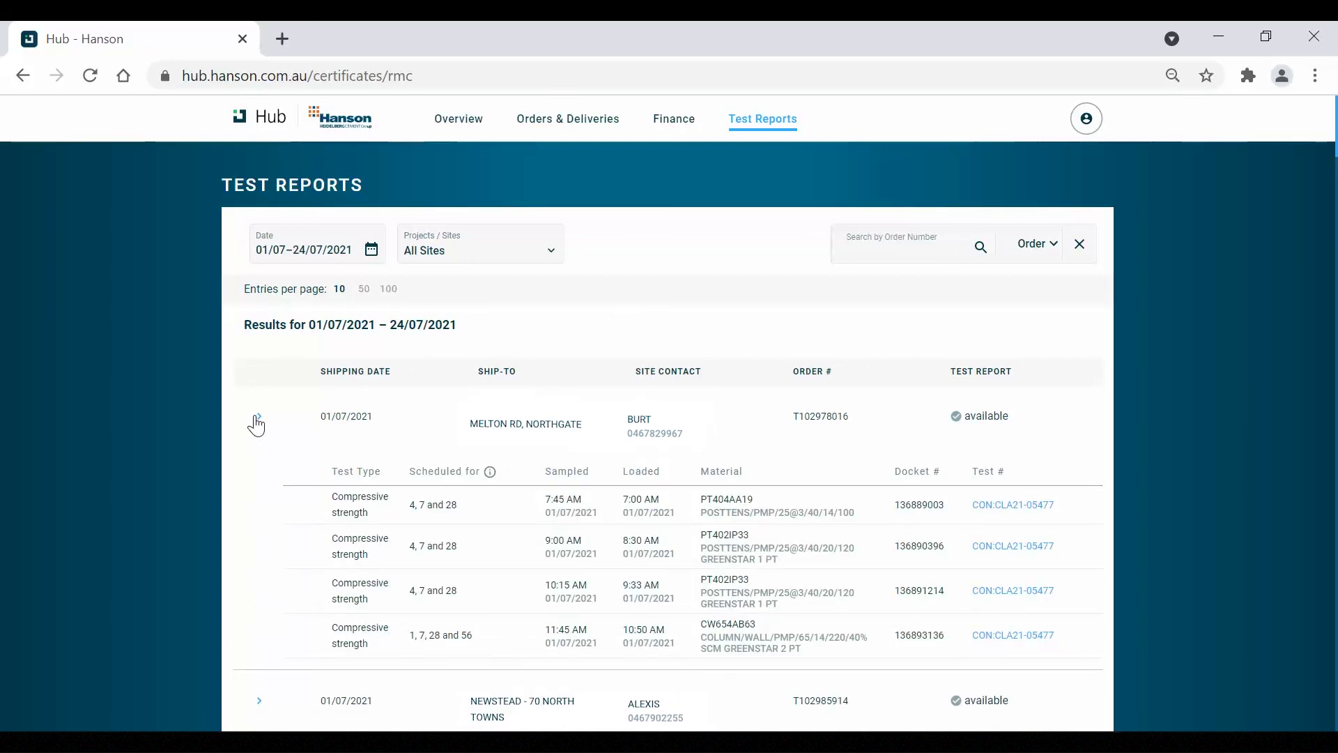